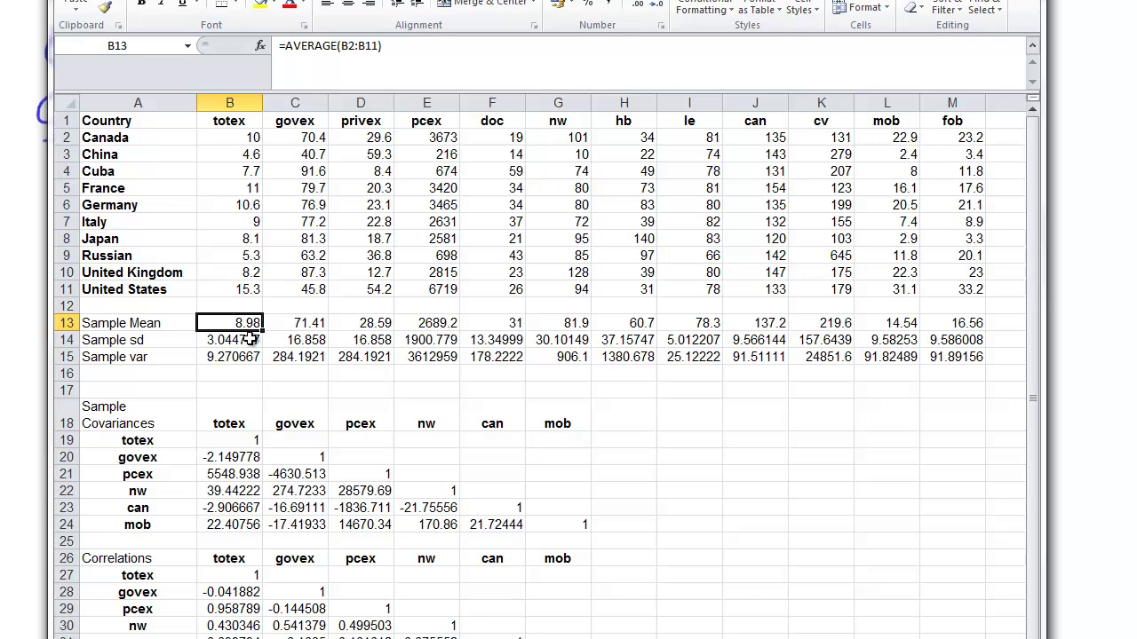
- Inspect the sample standard deviation formula for totex in B14 and the data range it uses
left_click(249, 339)
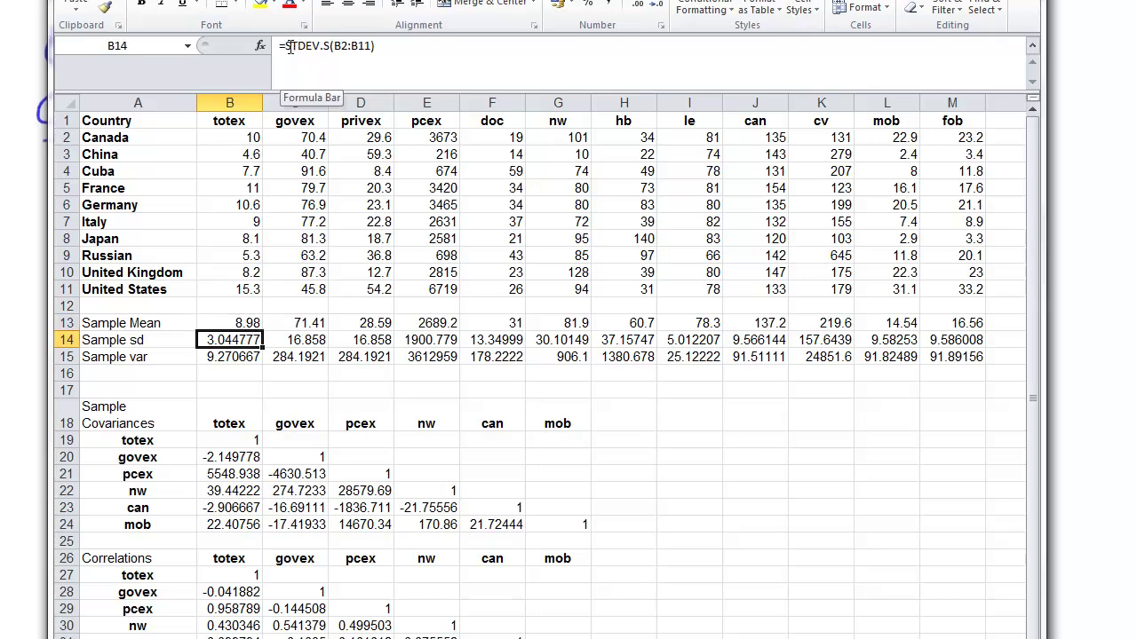
double_click(241, 339)
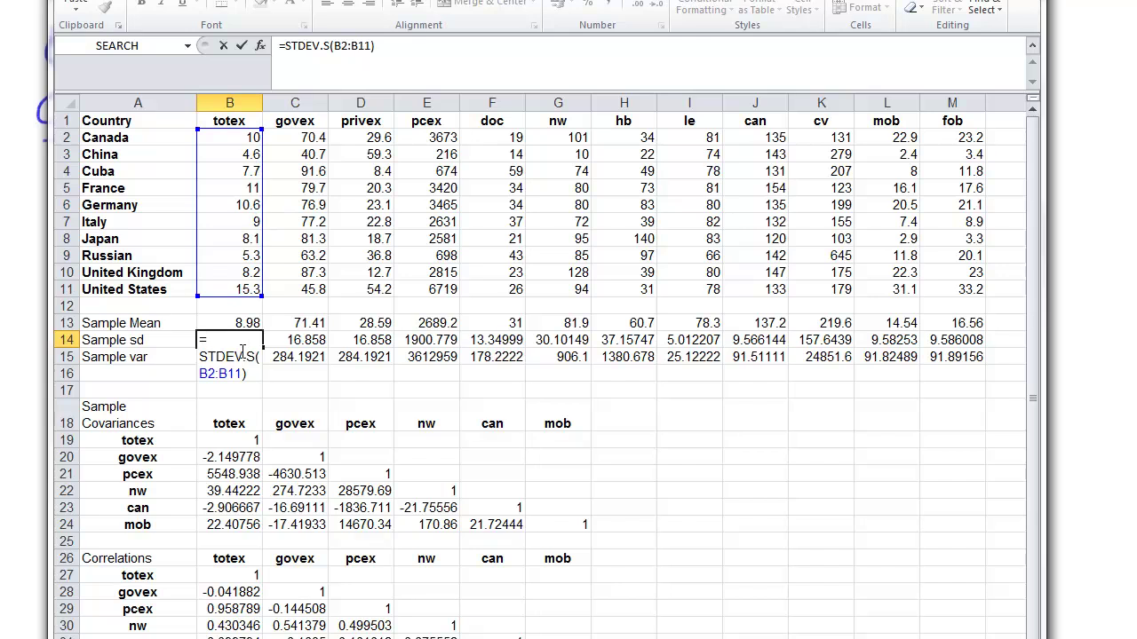
type("'")
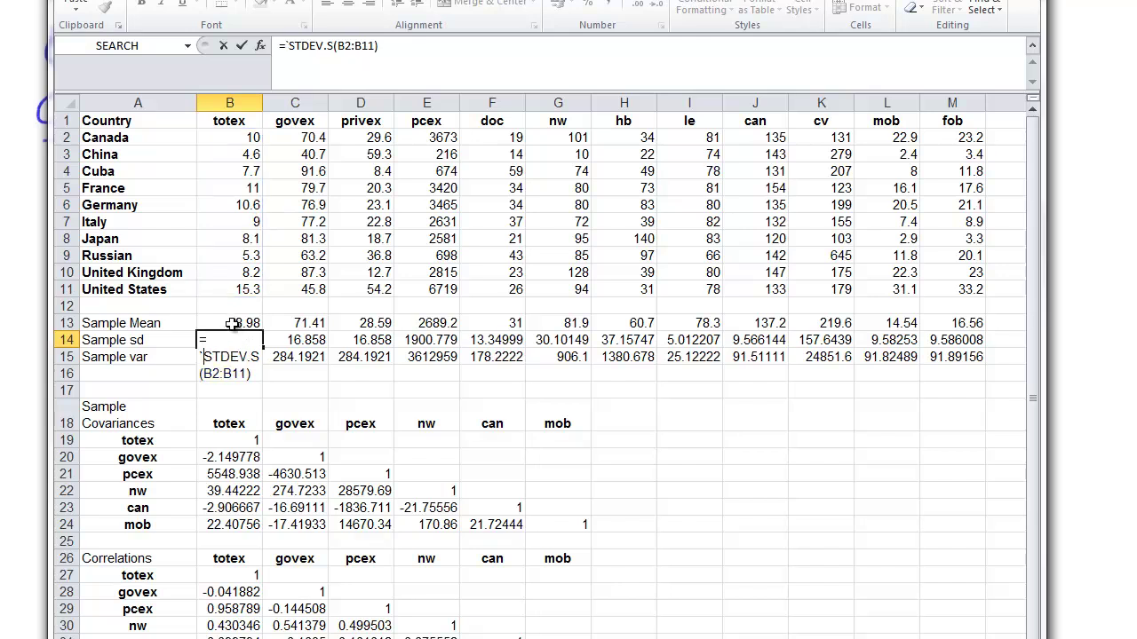
key("BackSpace")
type("'")
key("BackSpace")
key("ctrl+Return")
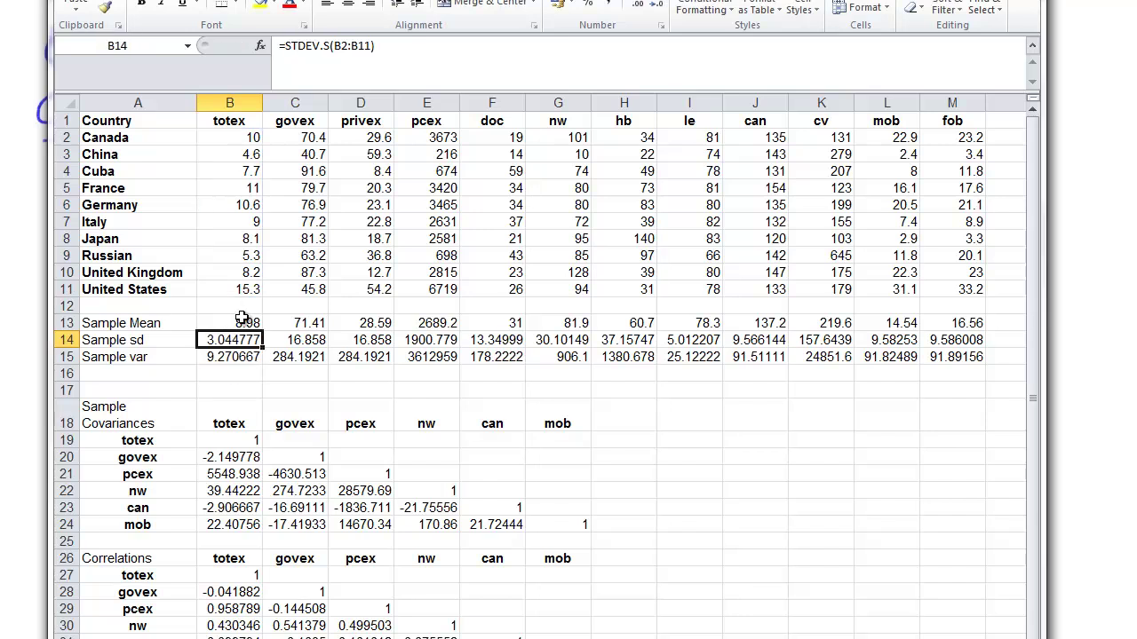
- Inspect the totex sample mean formula in B13 and the sample variance formula in B15
double_click(242, 318)
key("ctrl+Return")
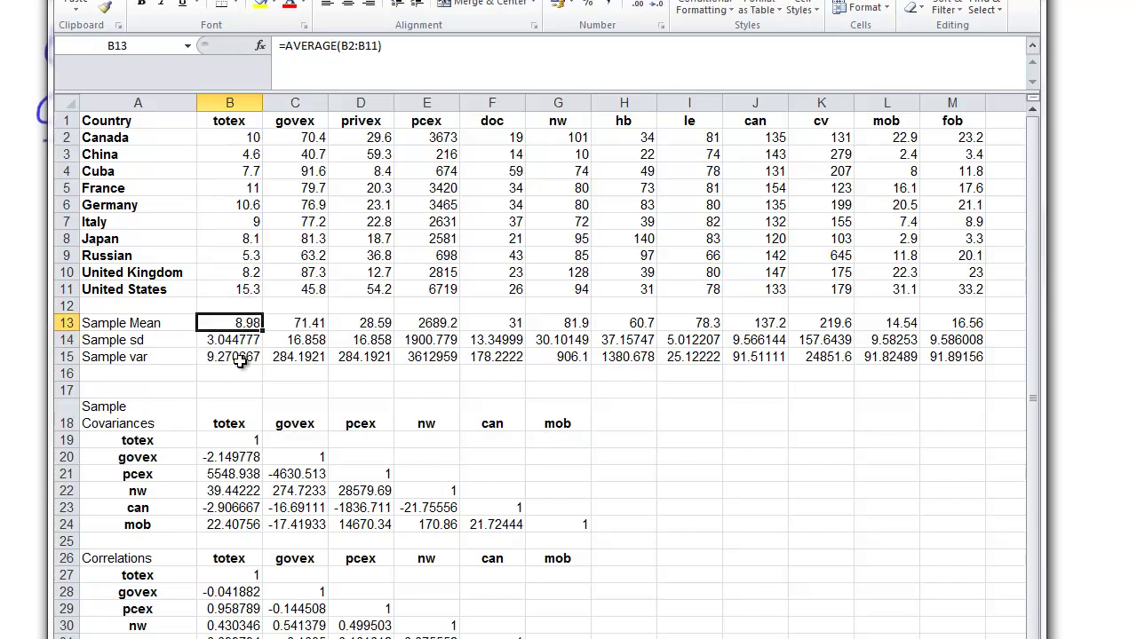
double_click(242, 358)
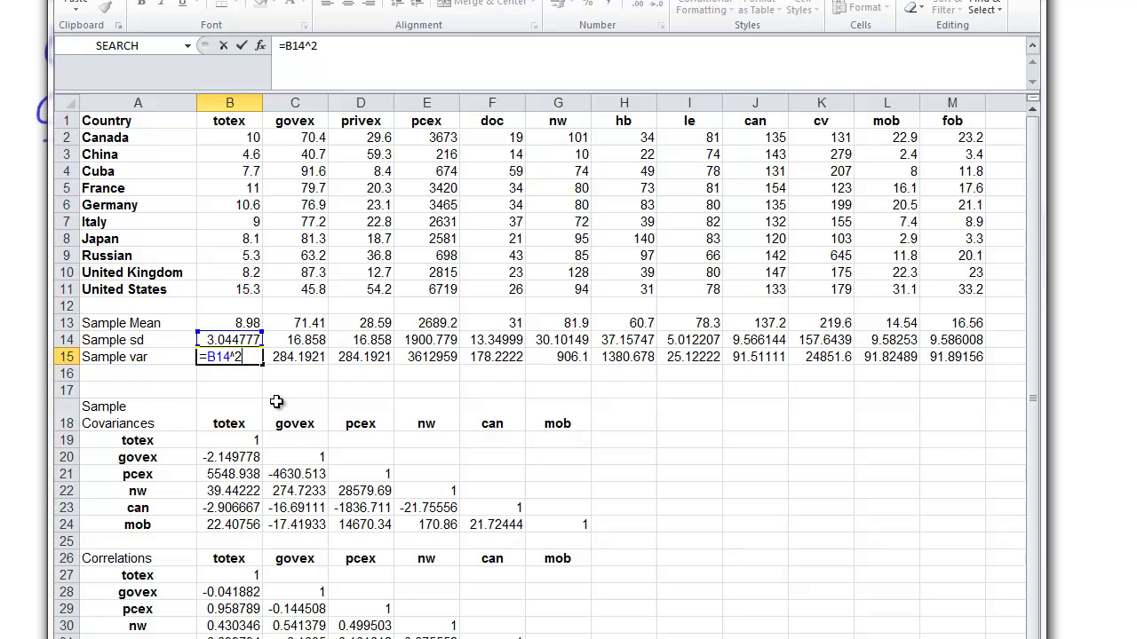
key("ctrl+Return")
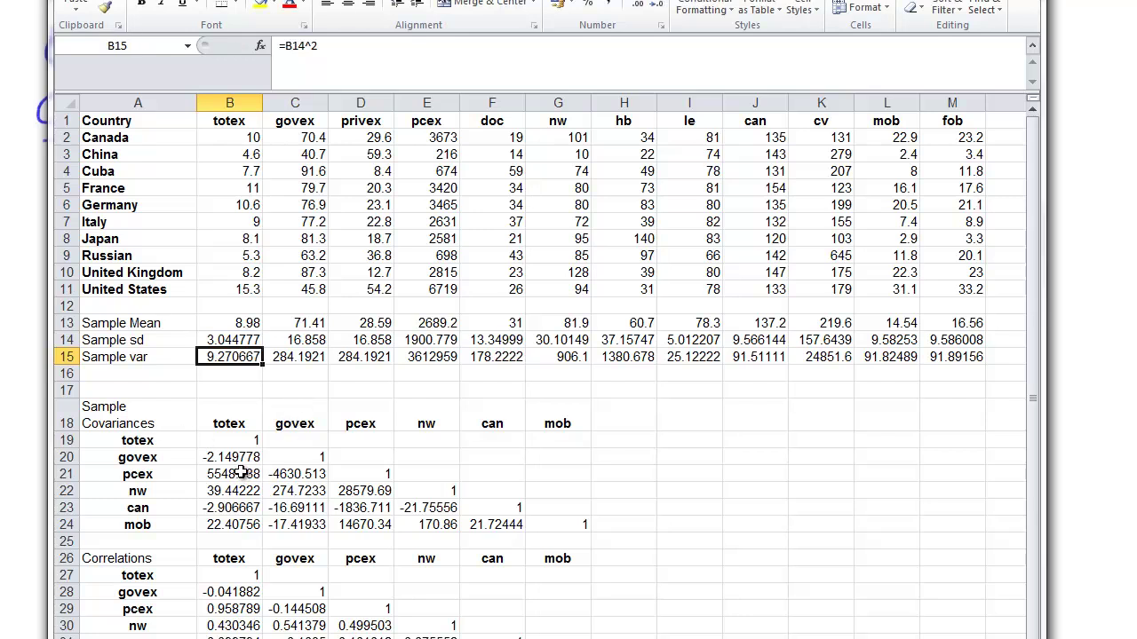
- Examine the column headings and row labels of the Sample Covariances table
left_click_drag(231, 419, 373, 416)
left_click_drag(581, 422, 556, 423)
left_click(556, 423)
left_click_drag(152, 441, 138, 525)
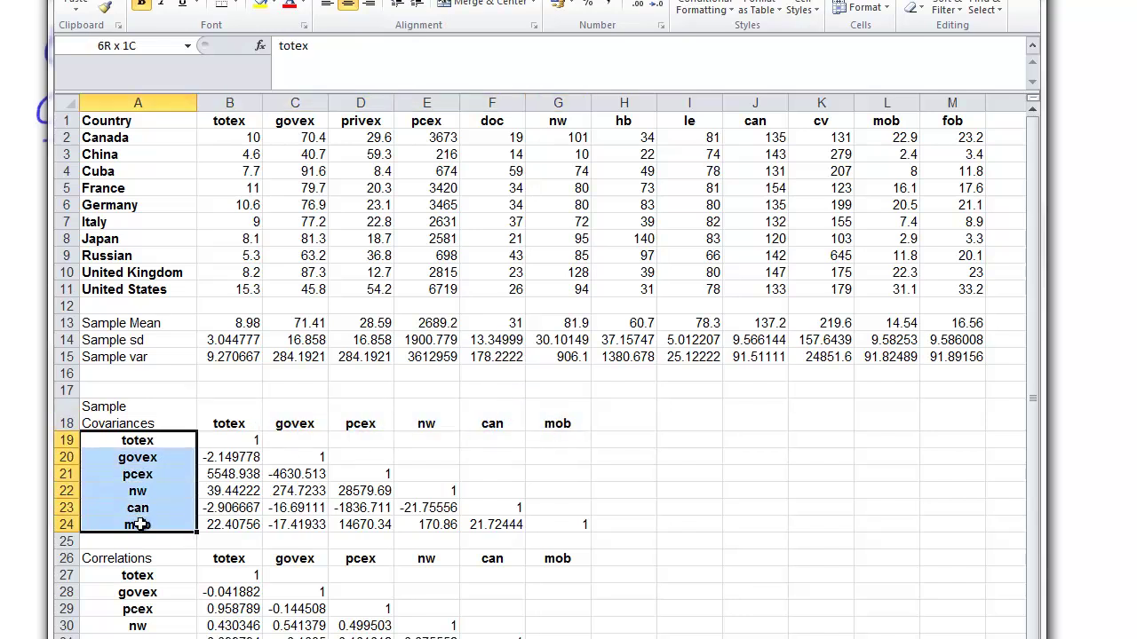
left_click_drag(227, 423, 556, 423)
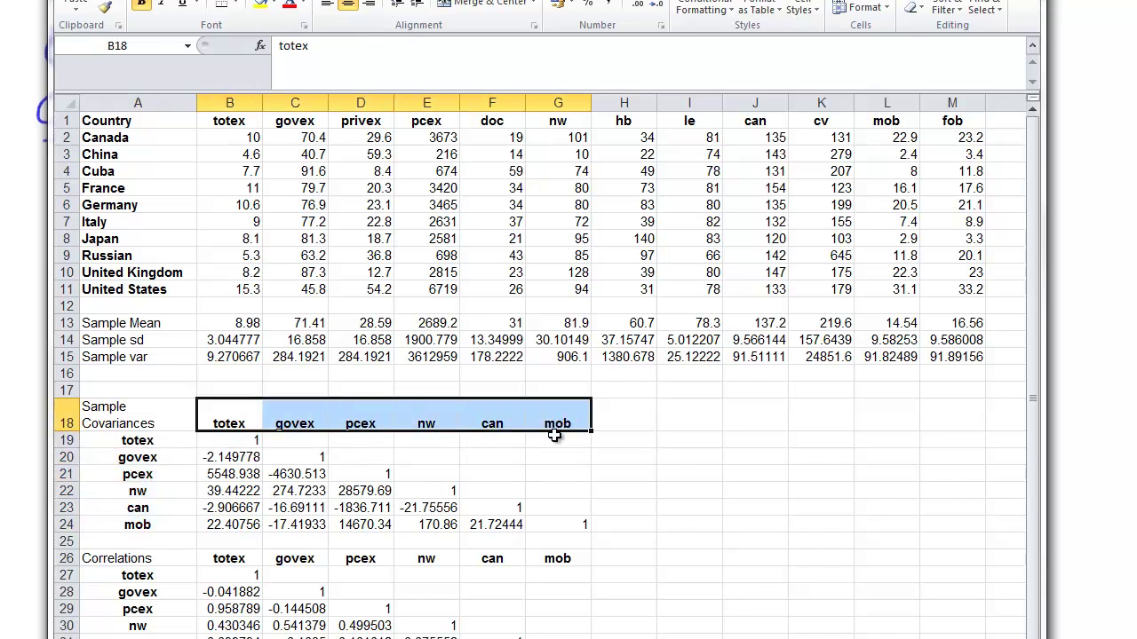
- Inspect the covariance formula in B20 for totex and govex, along with the two data ranges it references
left_click(238, 426)
left_click(172, 462)
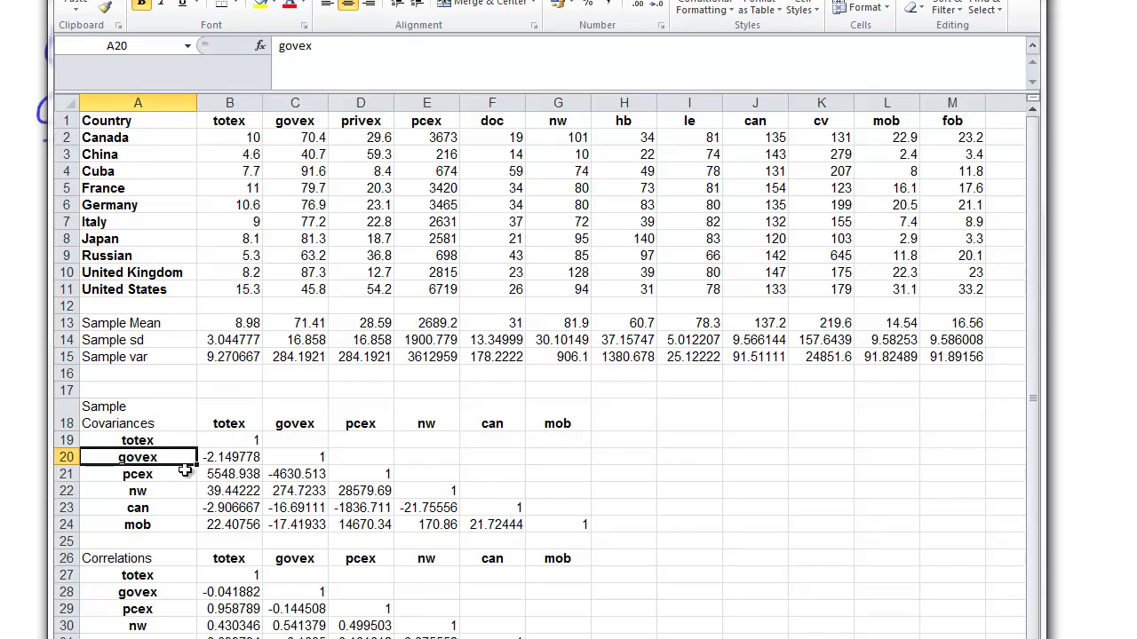
double_click(231, 458)
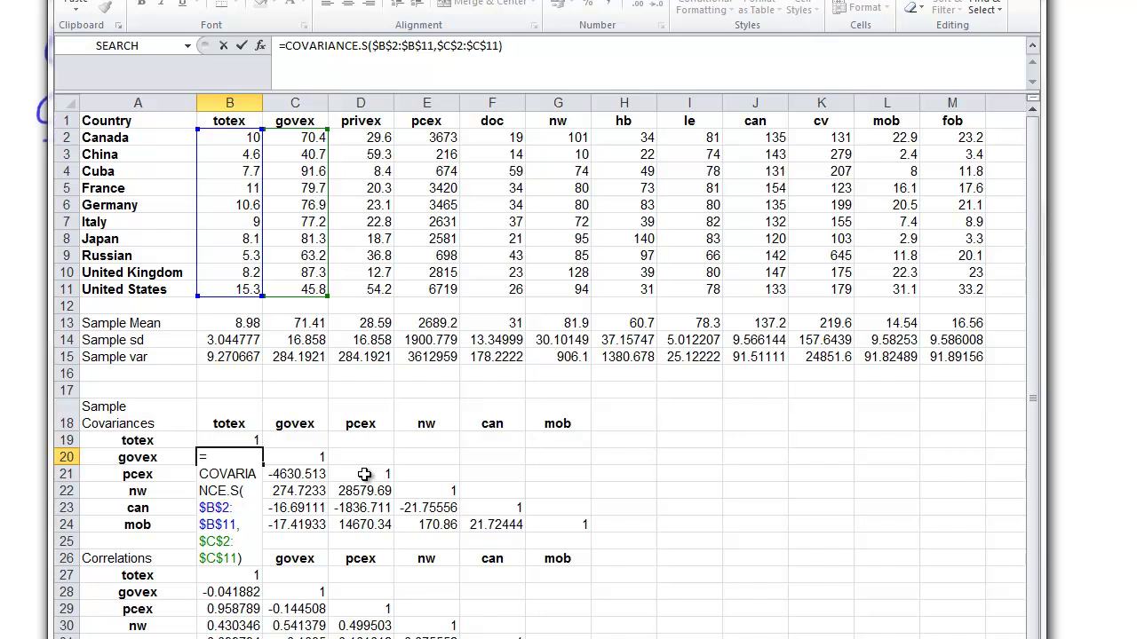
key("ctrl+Return")
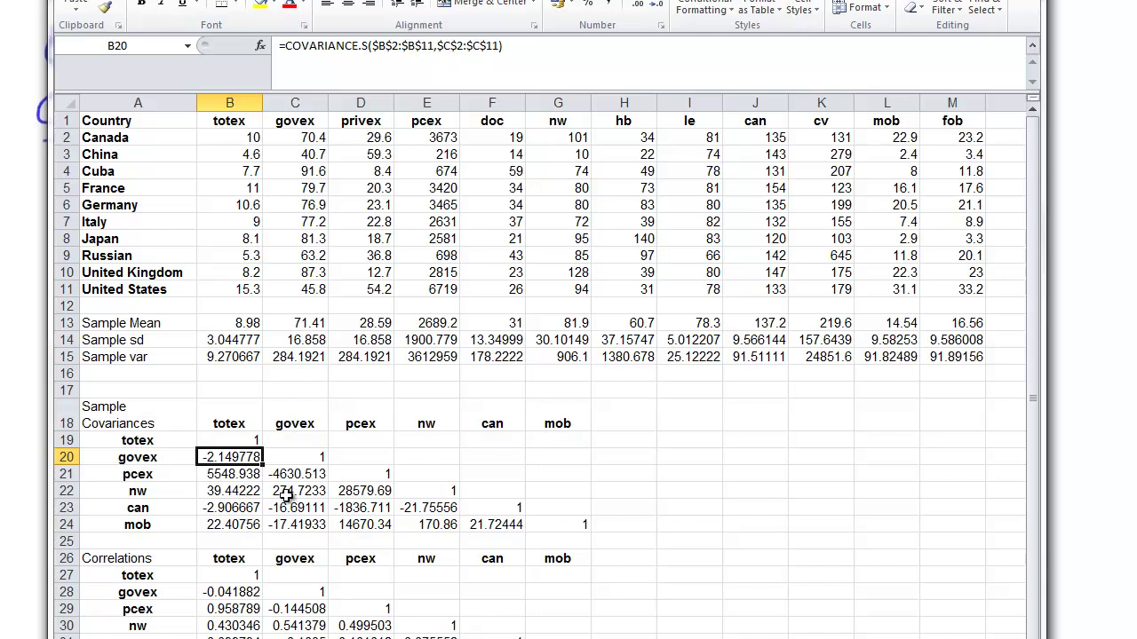
- Inspect the covariance formula in C22 for govex and nw, along with its source columns
left_click(303, 419)
left_click(177, 494)
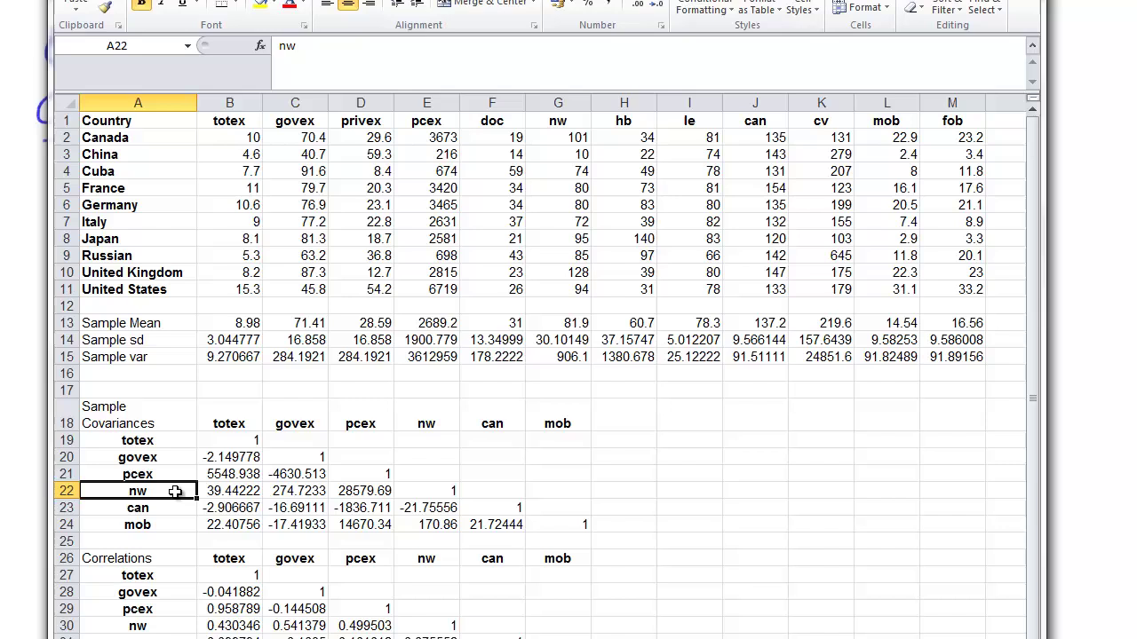
double_click(302, 491)
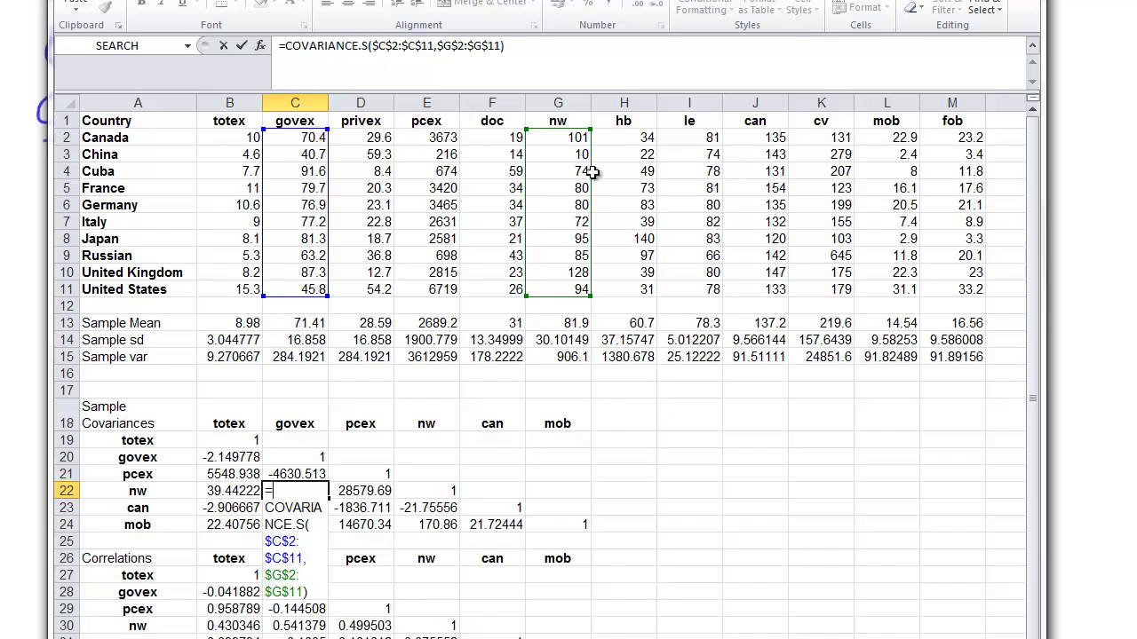
left_click_drag(309, 132, 309, 134)
key("ctrl+Return")
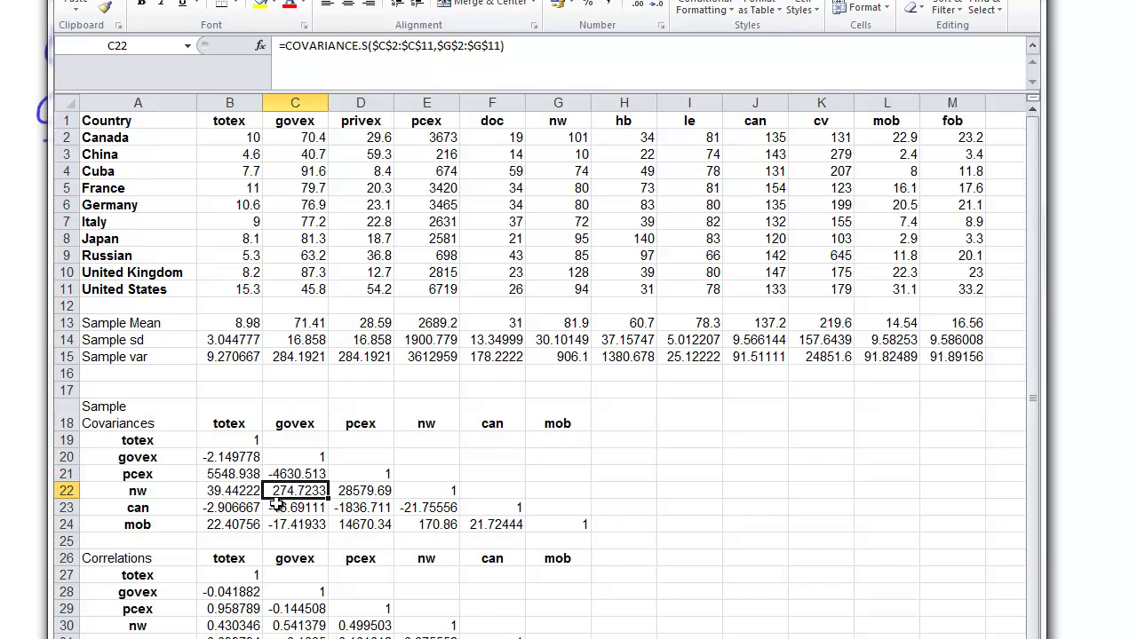
- Review the sample variance and sample sd rows, plus the govex entries in the covariance table
left_click(110, 358)
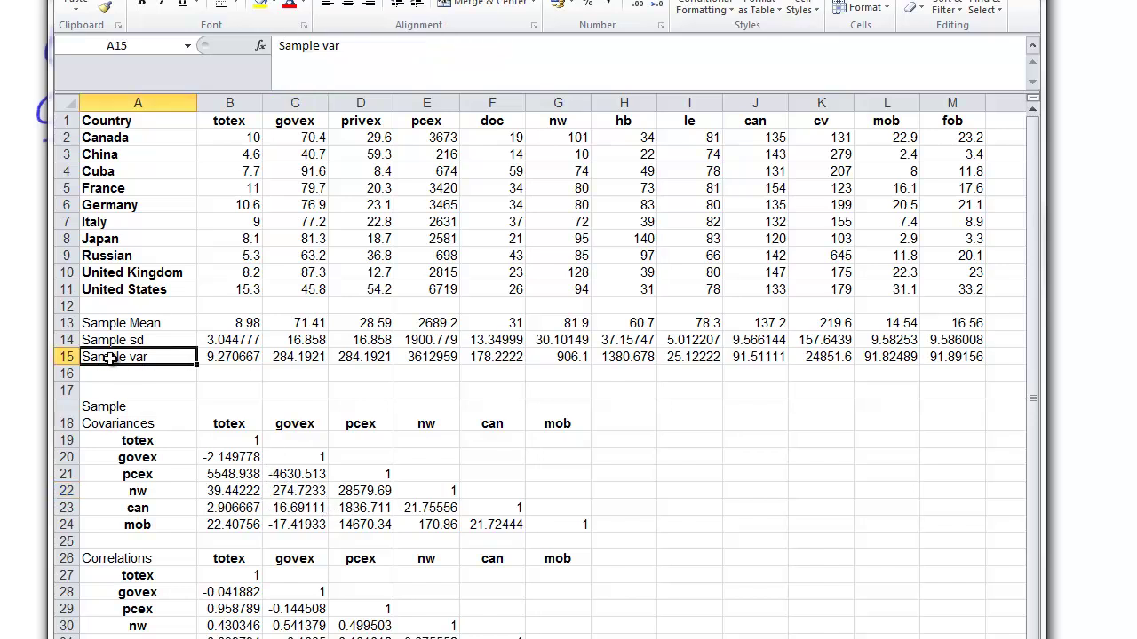
key("ctrl+shift+Right")
left_click(159, 358)
left_click(67, 340)
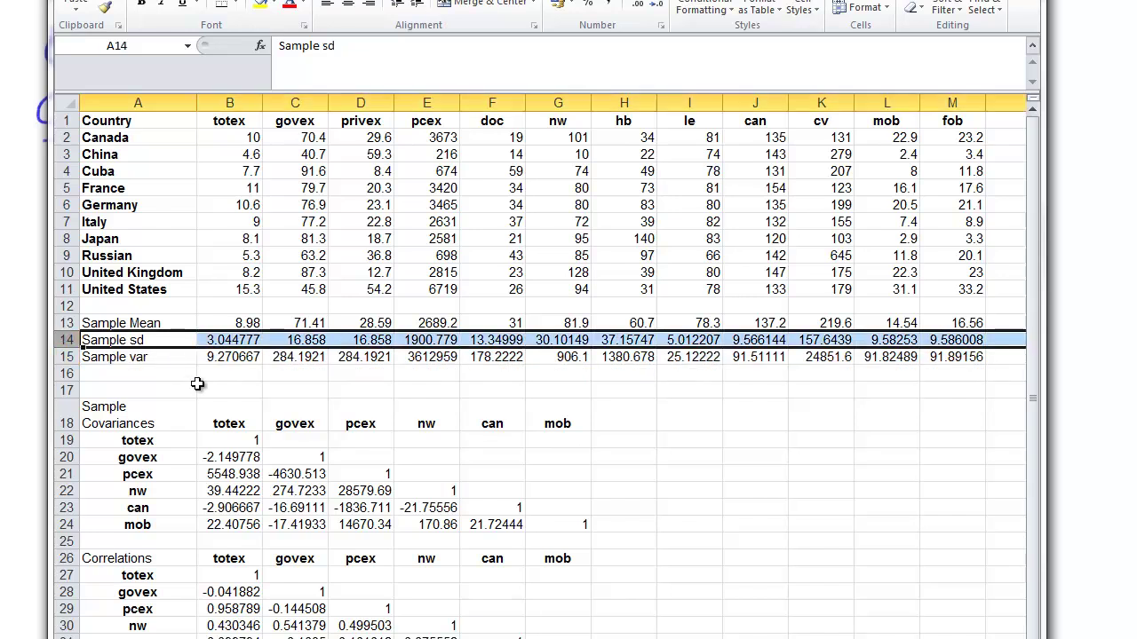
left_click(293, 473)
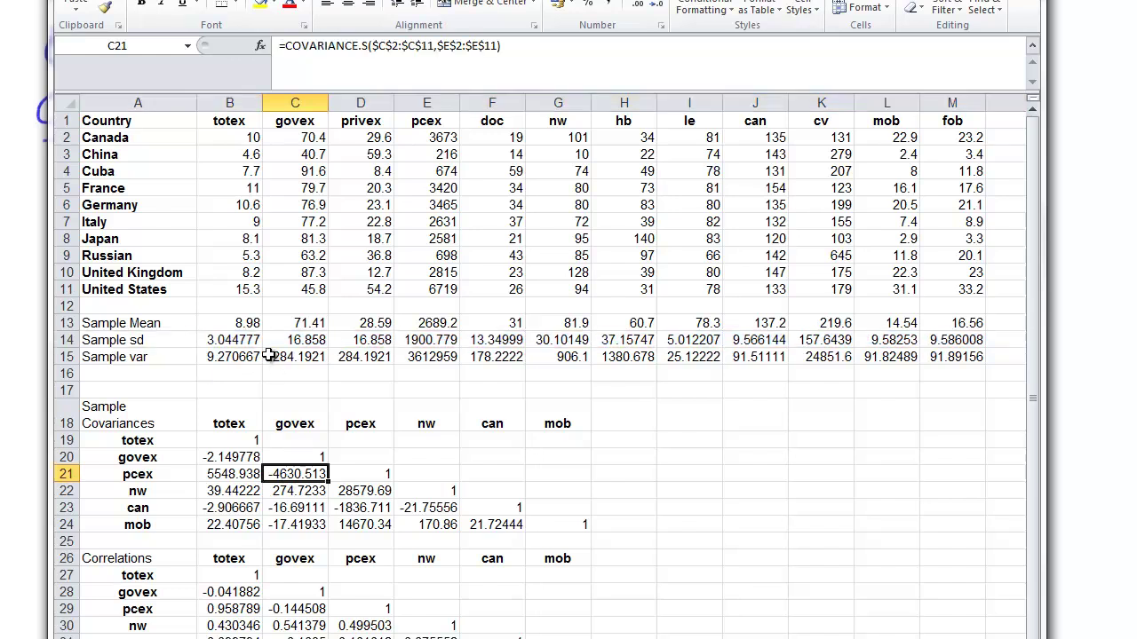
left_click(271, 511)
- Inspect the CORREL formula in C30 for govex and nw, including both of its array arguments
left_click(229, 637)
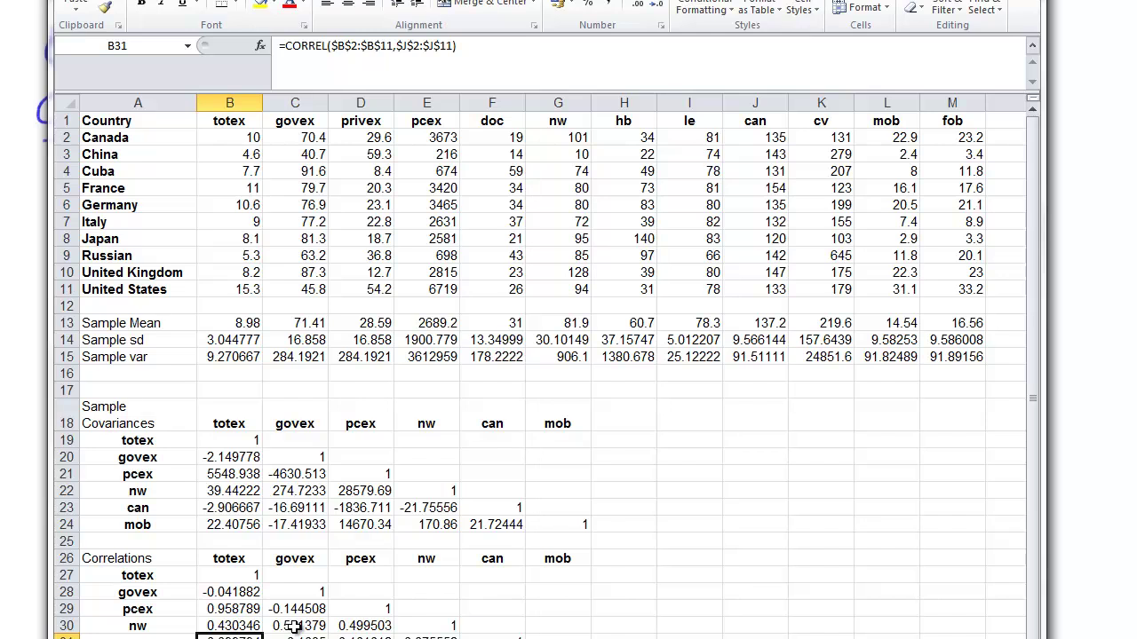
left_click(302, 558)
left_click(179, 625)
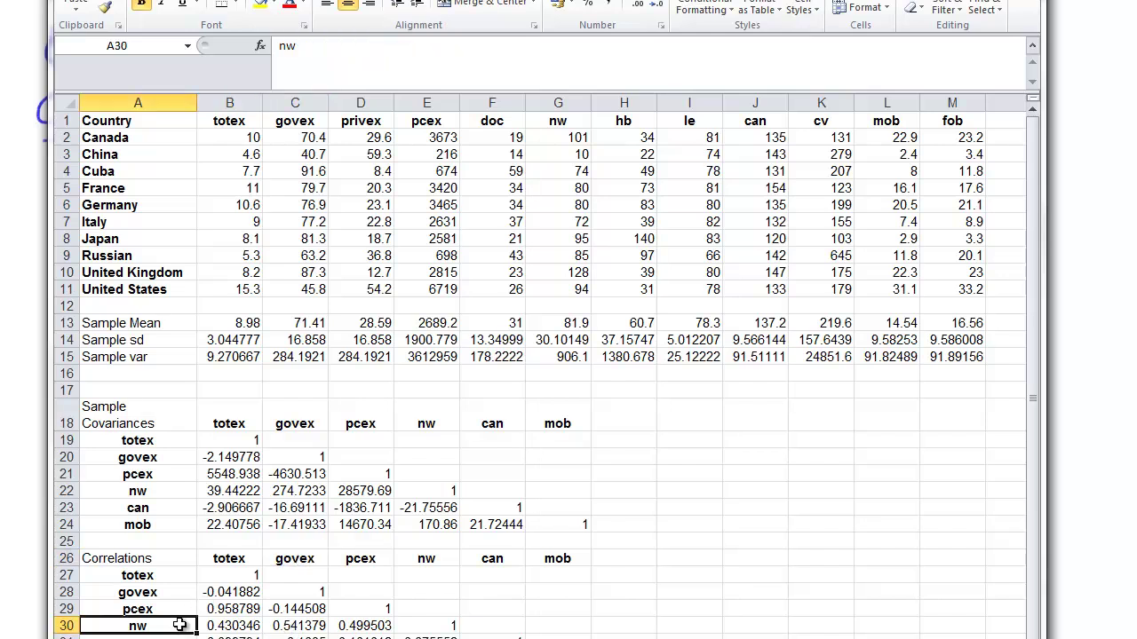
double_click(280, 626)
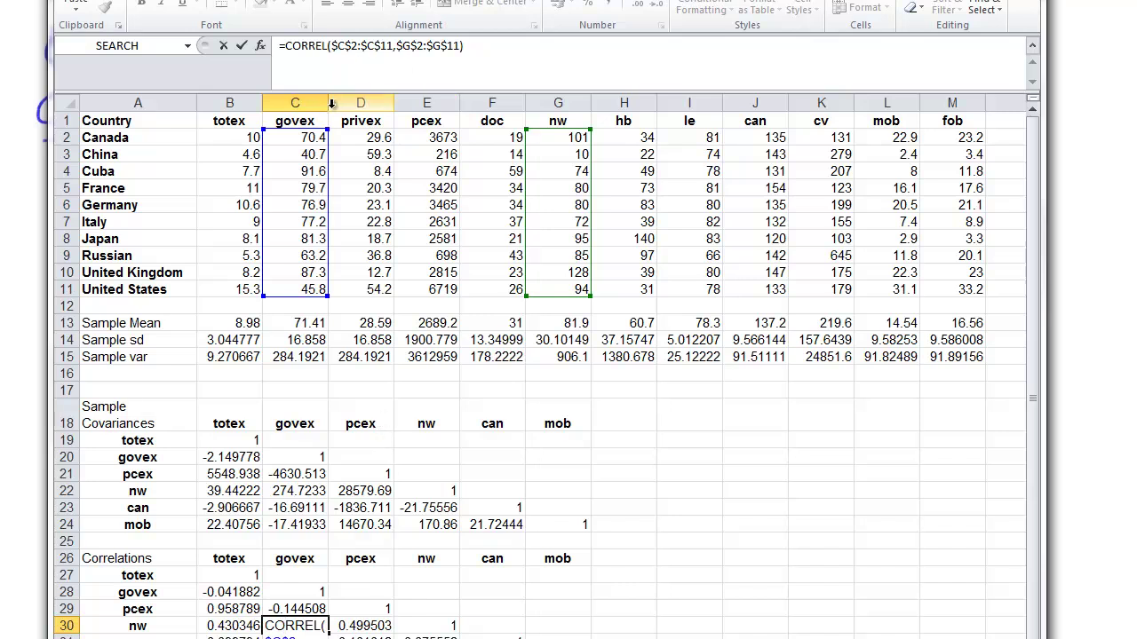
left_click_drag(333, 47, 462, 46)
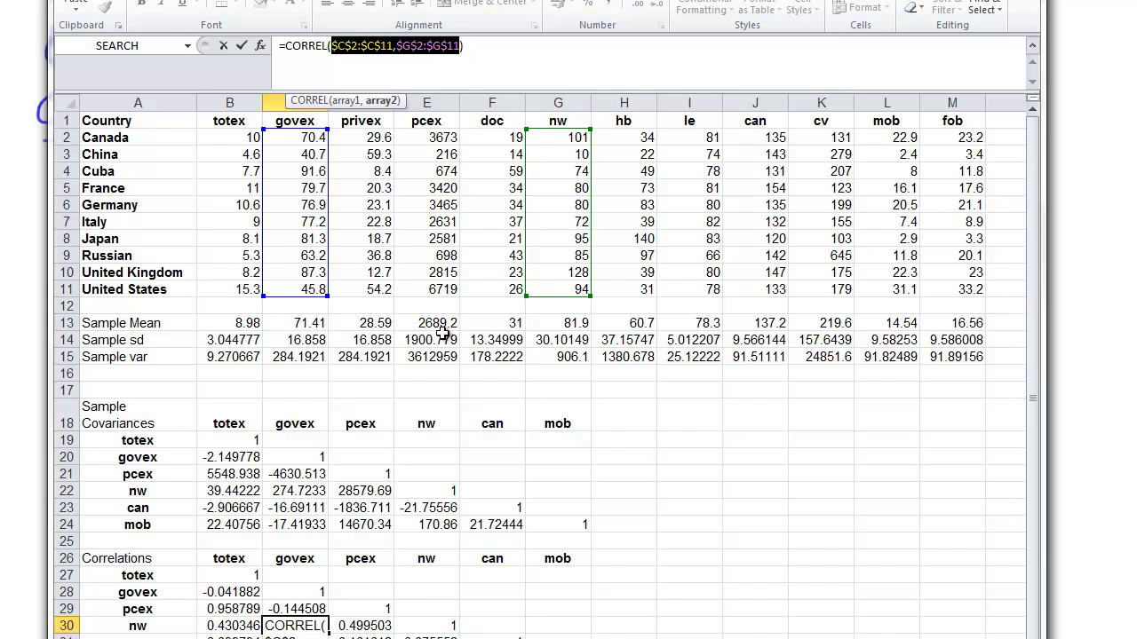
key("ctrl+Return")
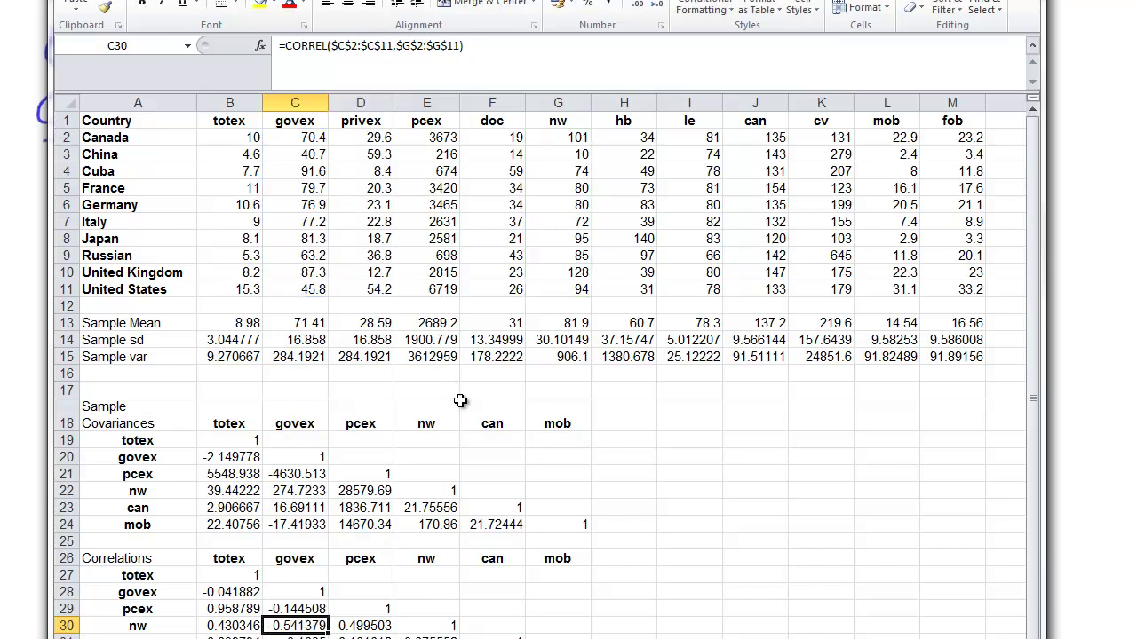
left_click(698, 627)
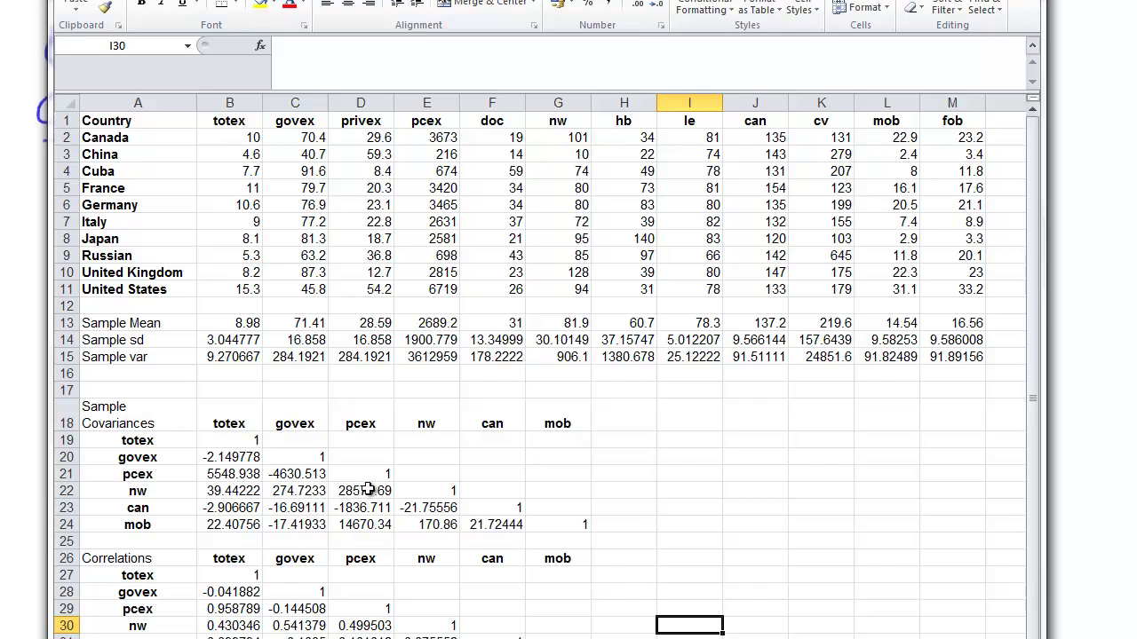
- Fill the govex–nw covariance in C22 yellow, and the govex and nw sample standard deviations in C14 and G14 light green
left_click(307, 495)
left_click(258, 7)
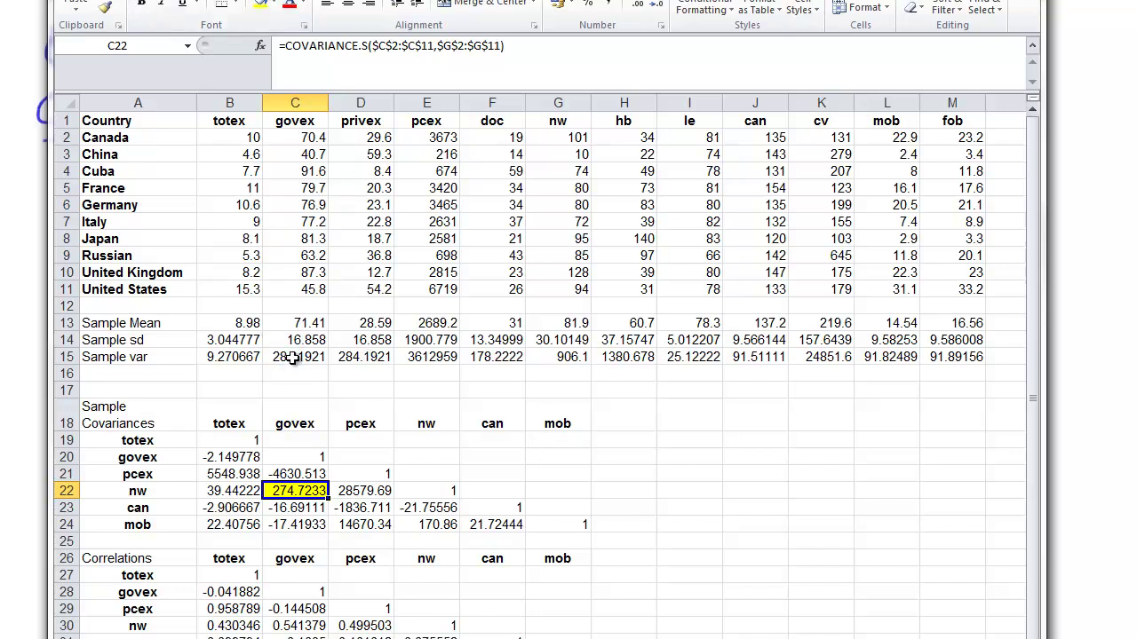
left_click(257, 358)
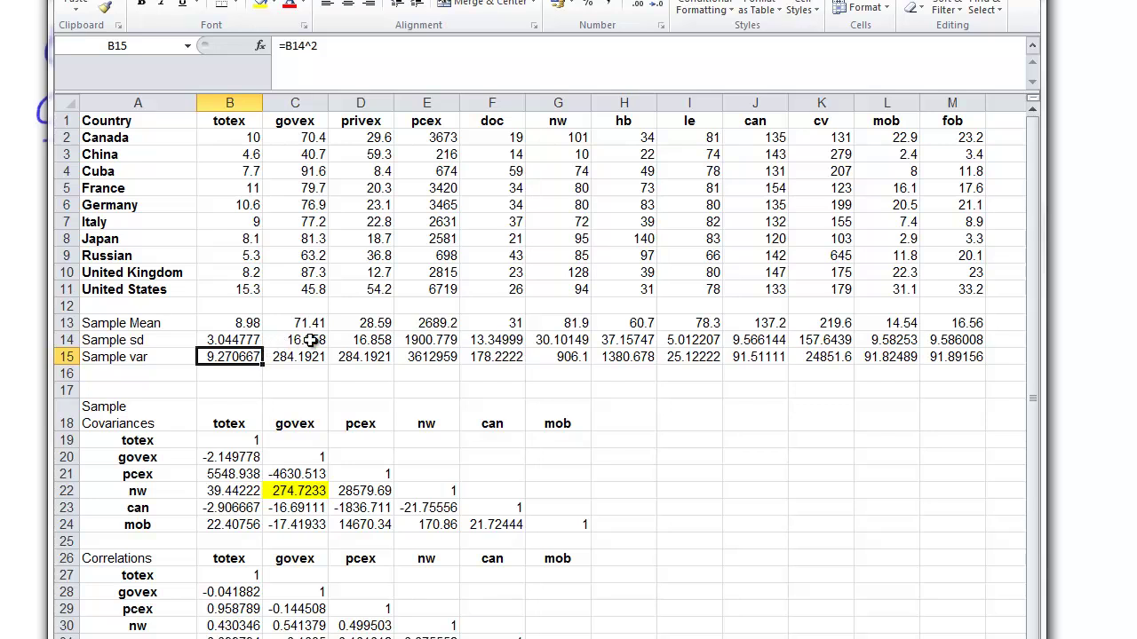
left_click(313, 340)
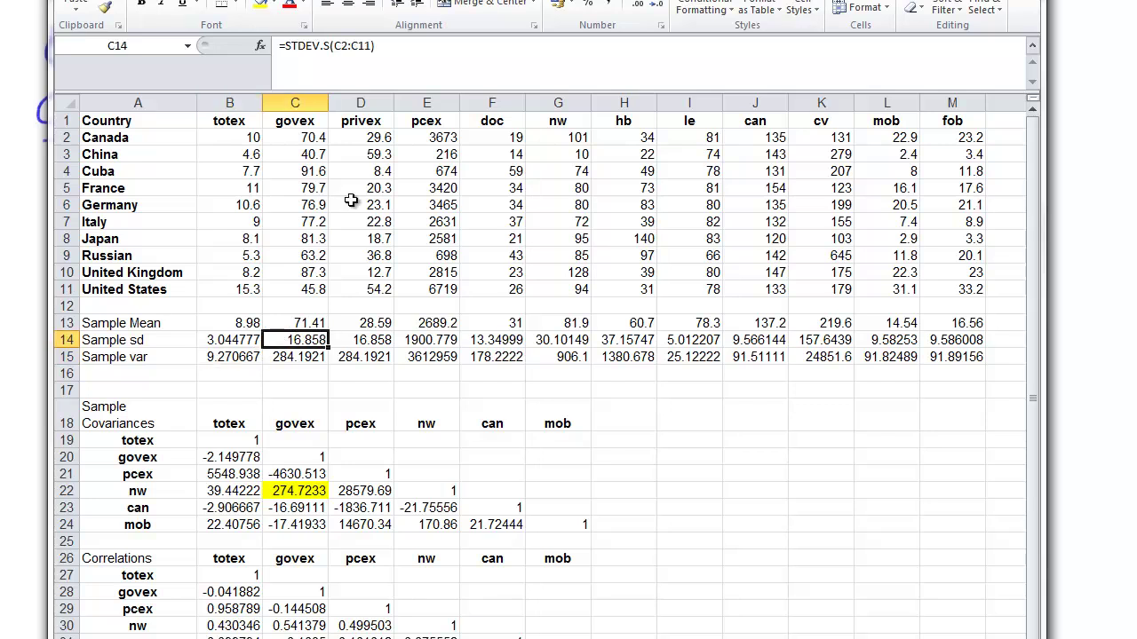
left_click(578, 337, "ctrl")
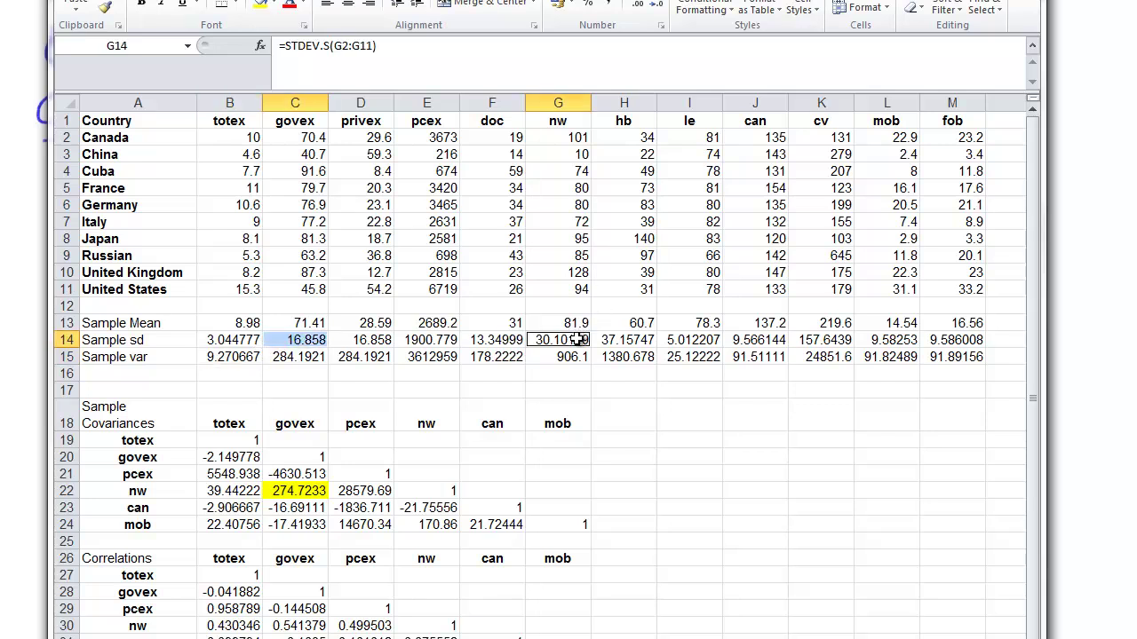
left_click(274, 3)
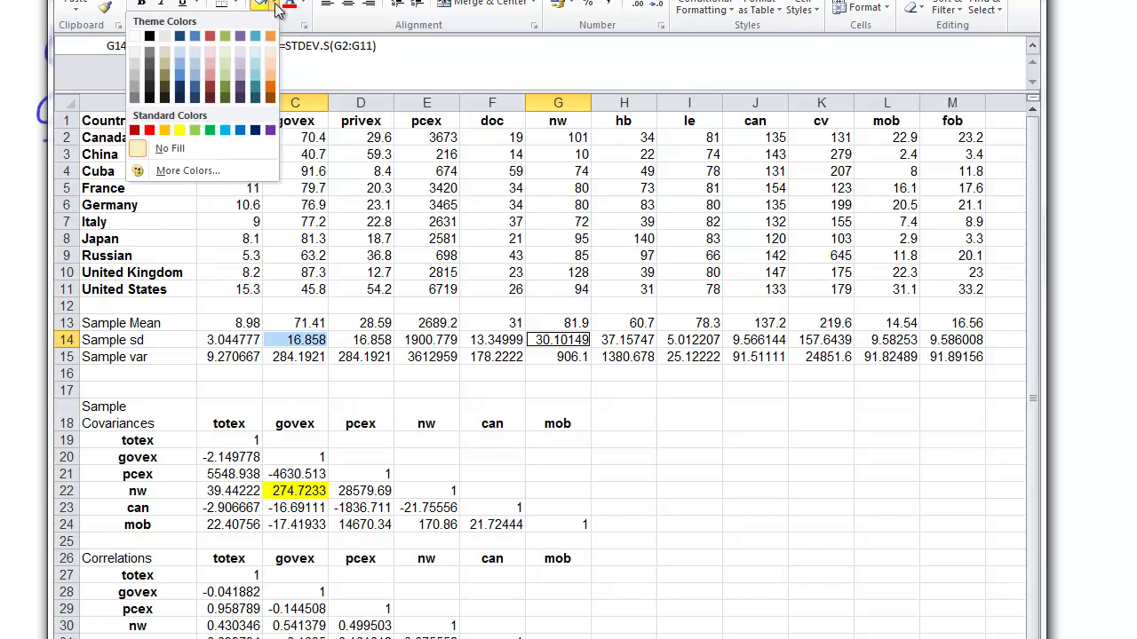
left_click(194, 131)
left_click(715, 385)
- Compute the govex–nw correlation manually in J22 with the formula =C22/(C14*G14)
left_click(728, 490)
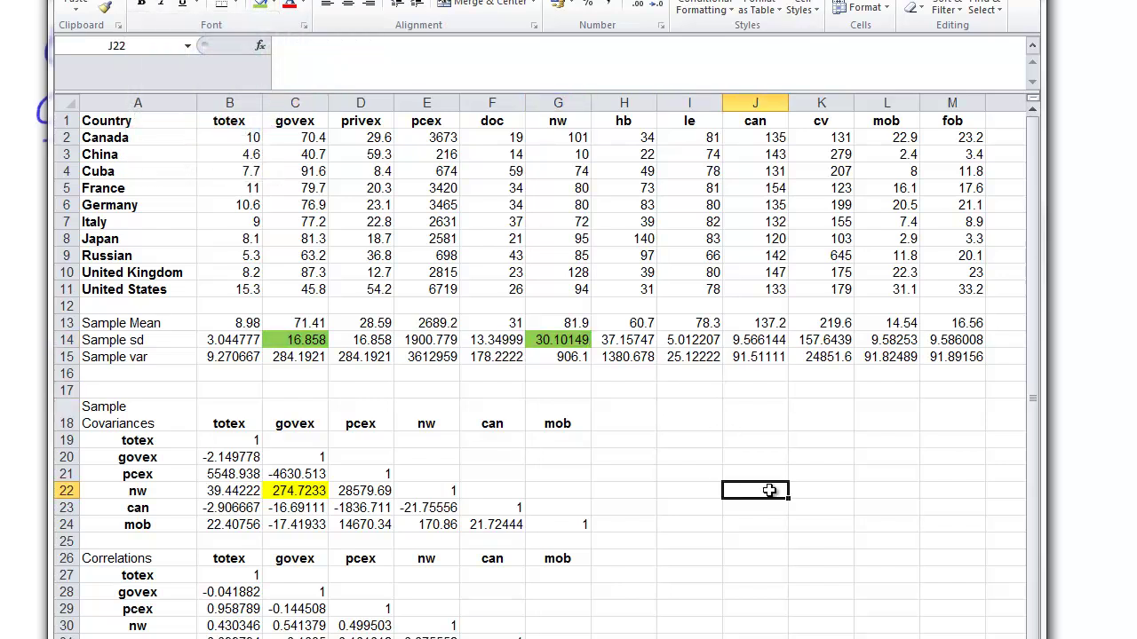
type("=")
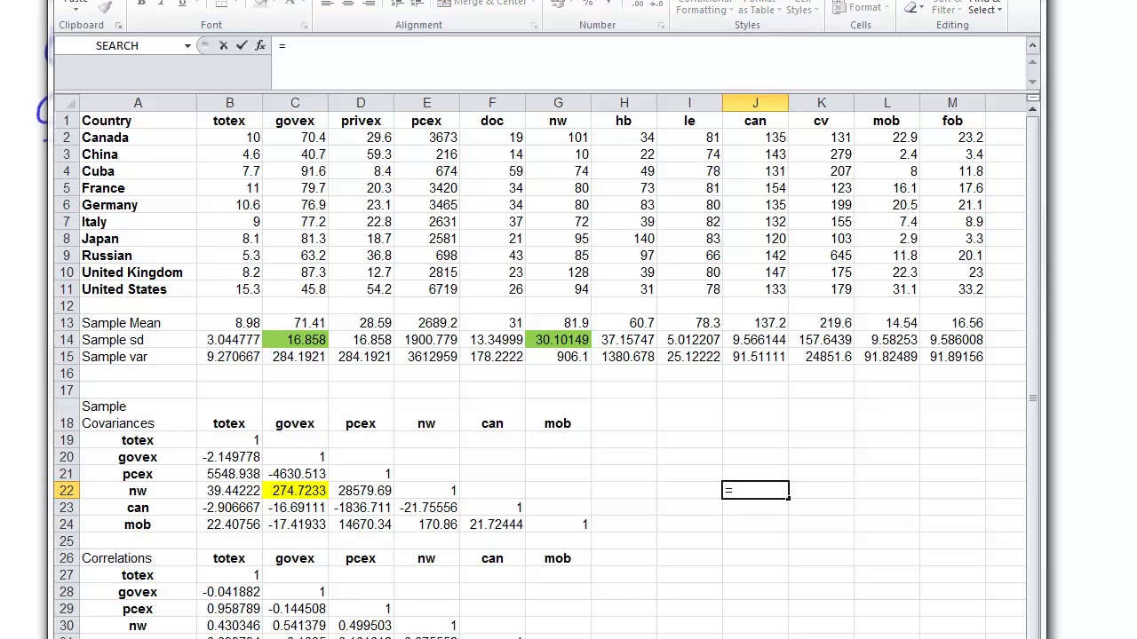
left_click(315, 490)
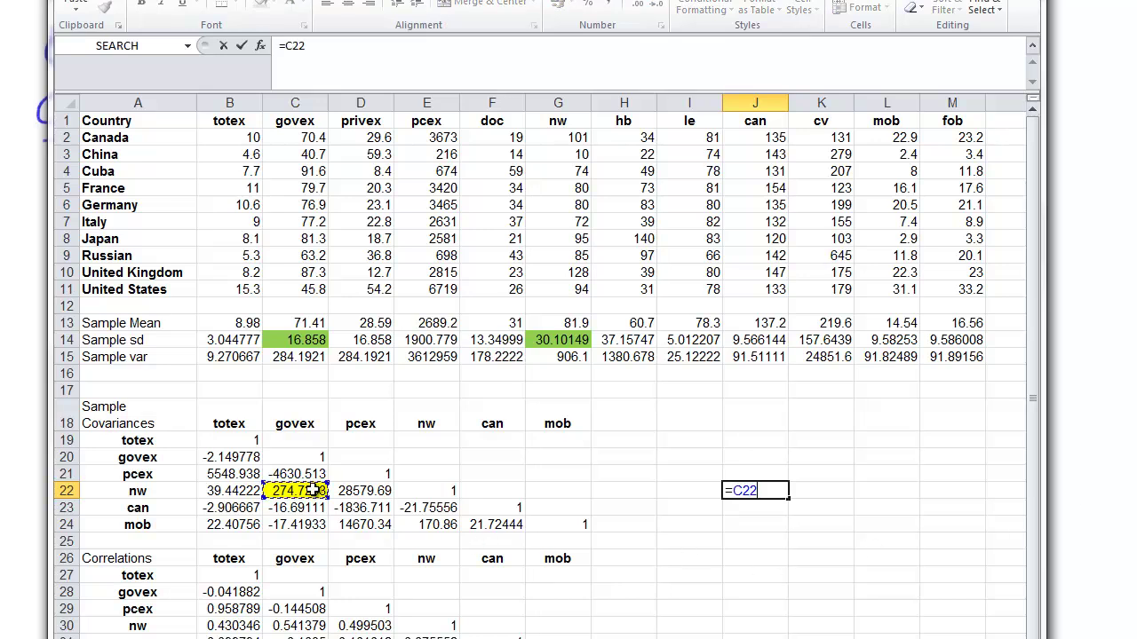
type("/(")
left_click(293, 340)
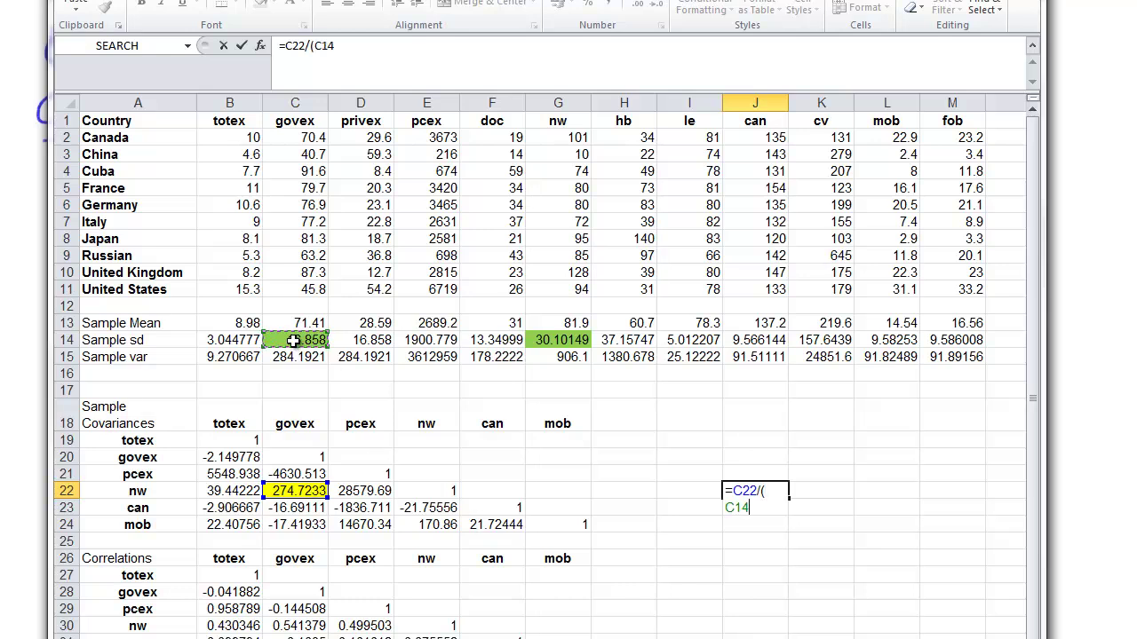
type("*")
left_click(563, 340)
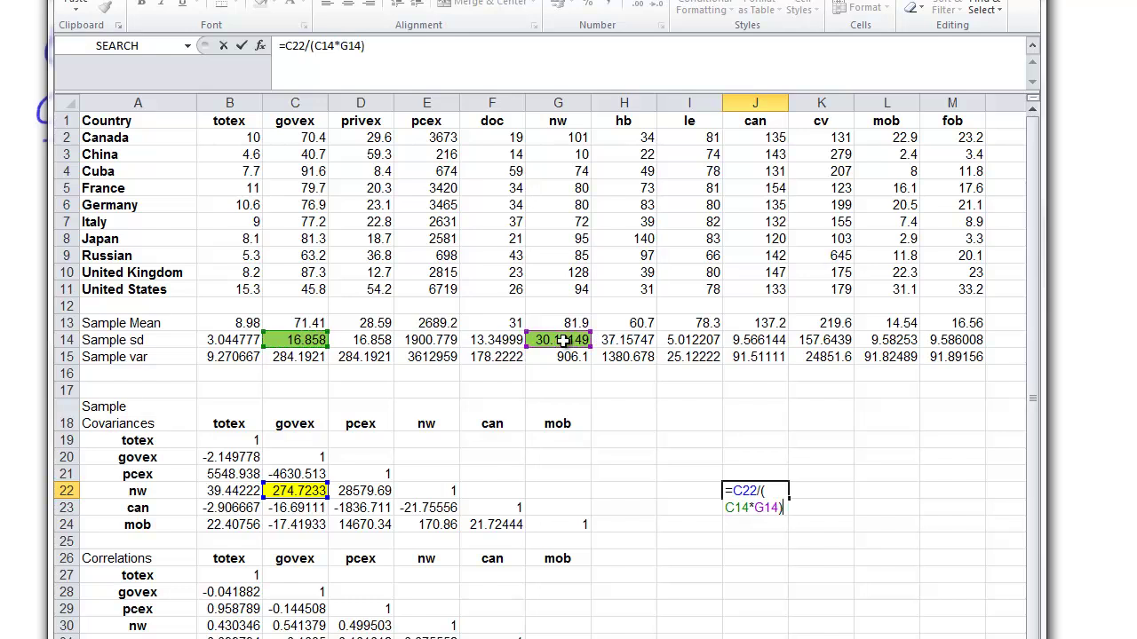
type(")")
key("Return")
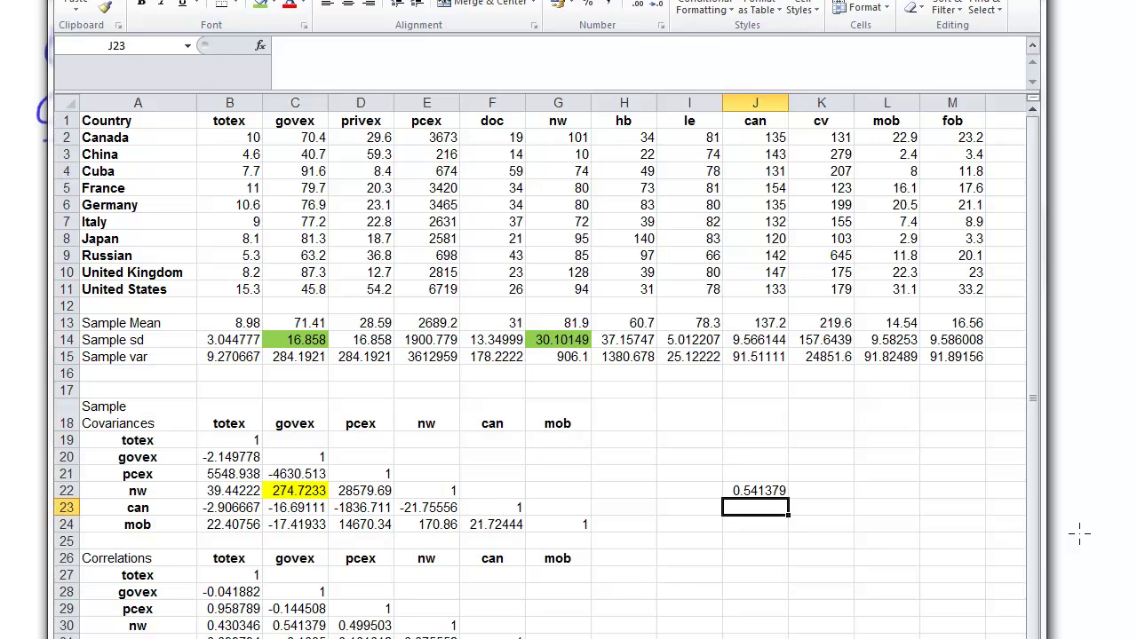
- Fill the govex–nw CORREL result in C30 and the manual correlation in J22 light orange
left_click(306, 627)
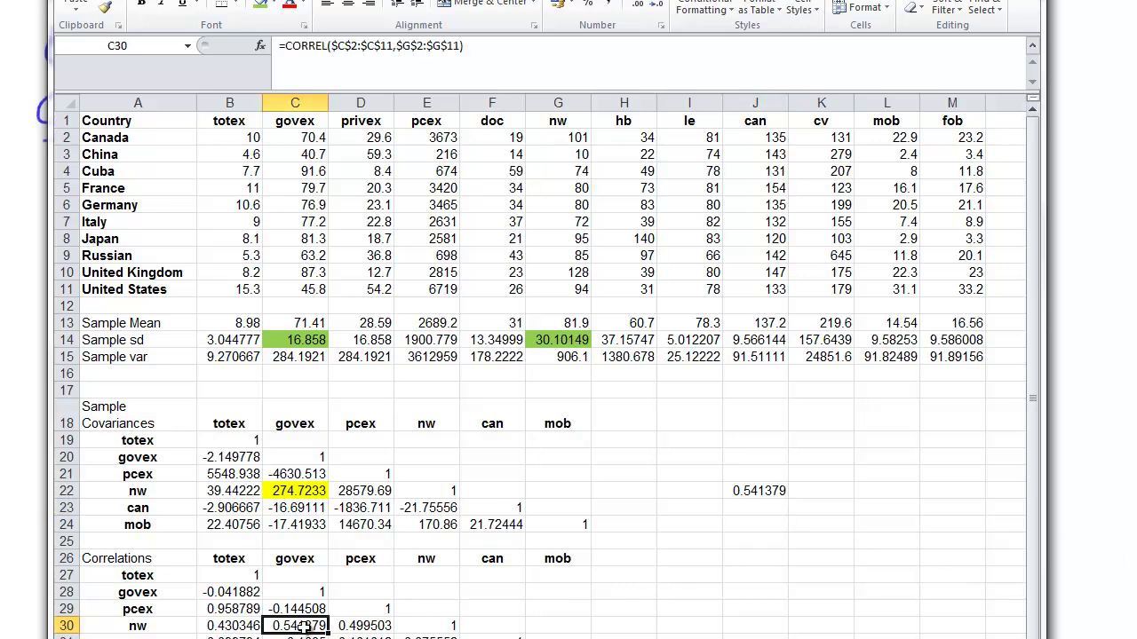
left_click(753, 497, "ctrl")
left_click(270, 4)
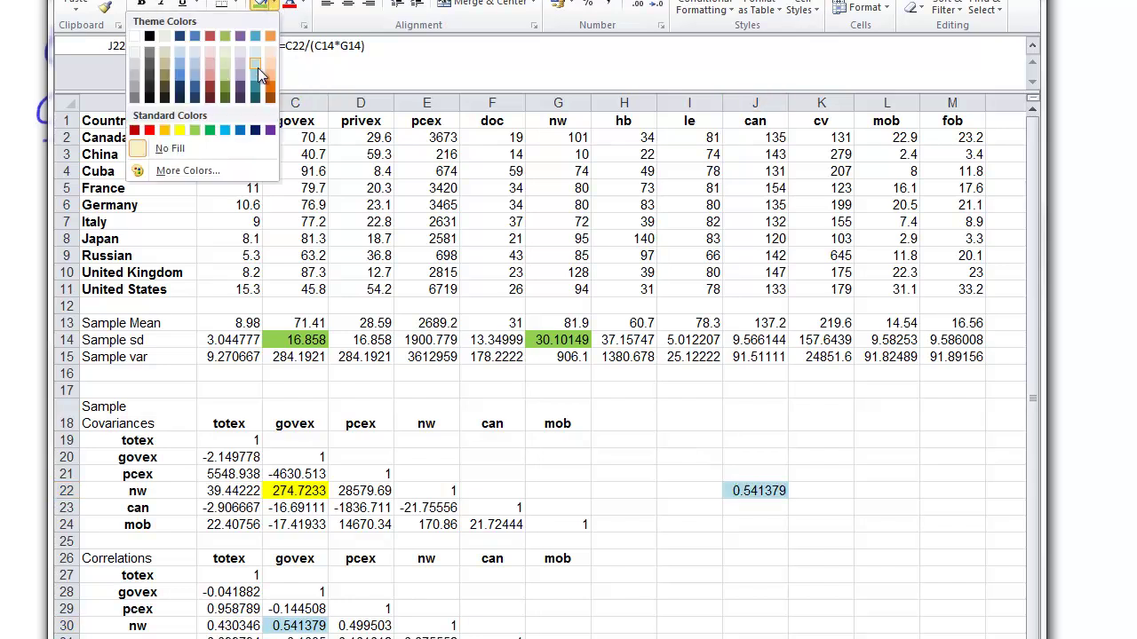
left_click(259, 66)
left_click(844, 495)
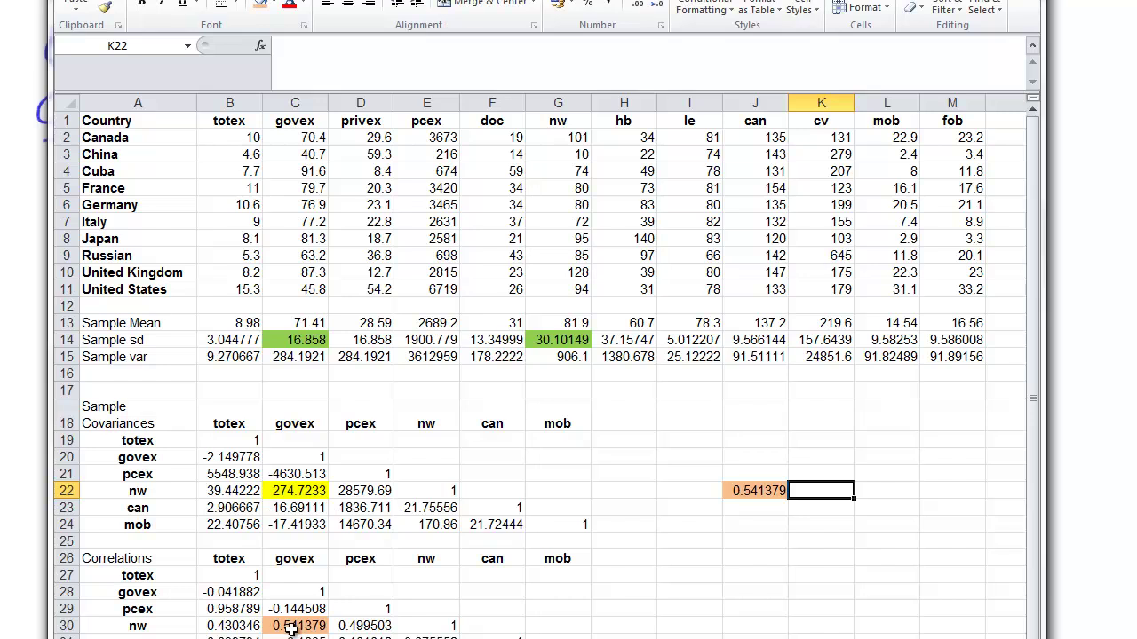
- Clear the manually computed correlation from J22, keeping the cell's fill
left_click(749, 571)
left_click(754, 490)
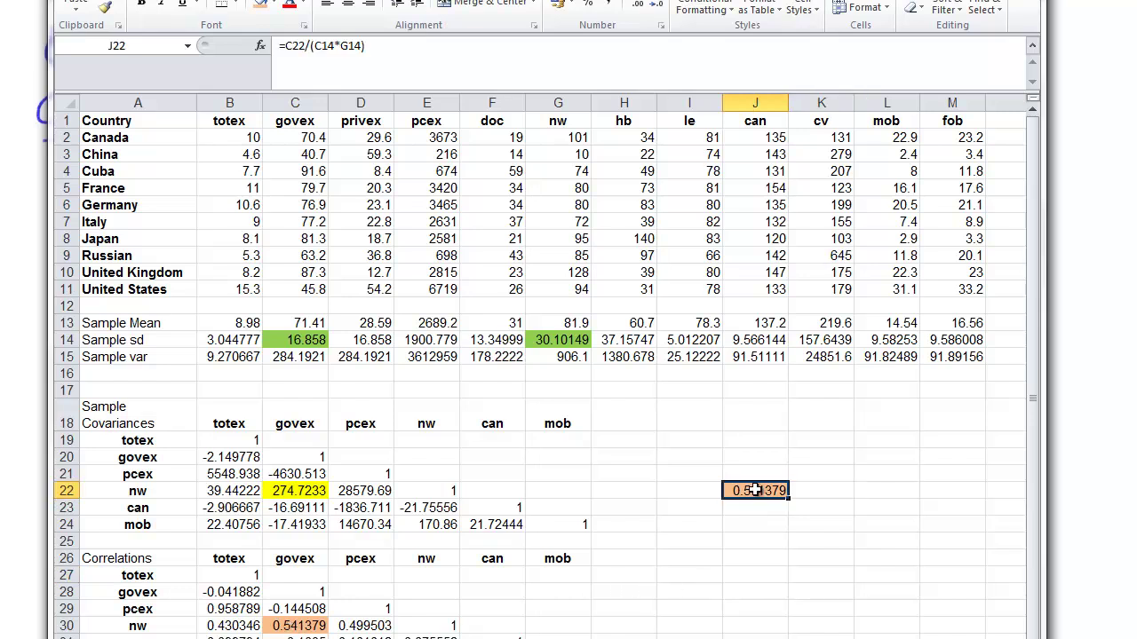
key("Delete")
- Review the pairwise coefficients in B28:F32 of the correlation table, including the govex–can entry in C31
scroll(764, 493, "down", 1)
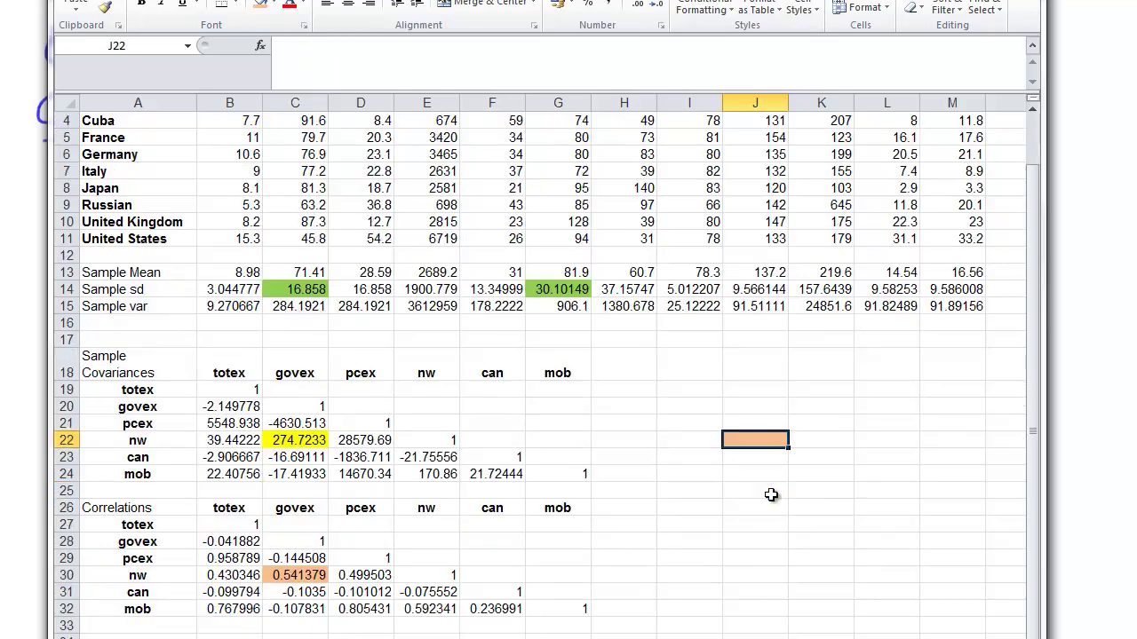
left_click_drag(233, 542, 464, 609)
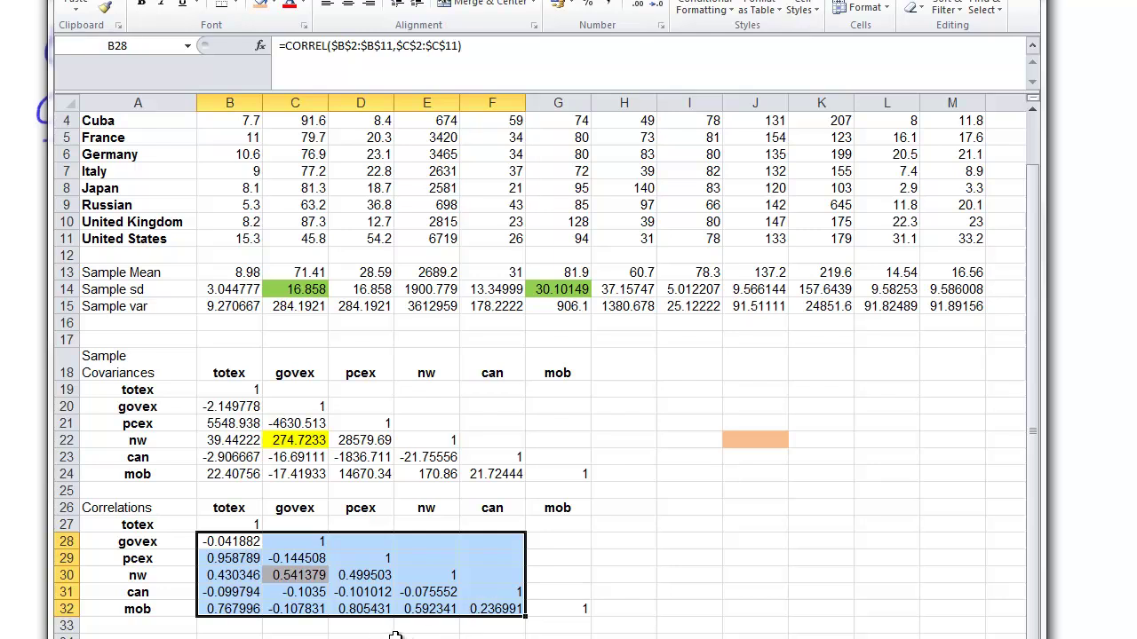
left_click(346, 628)
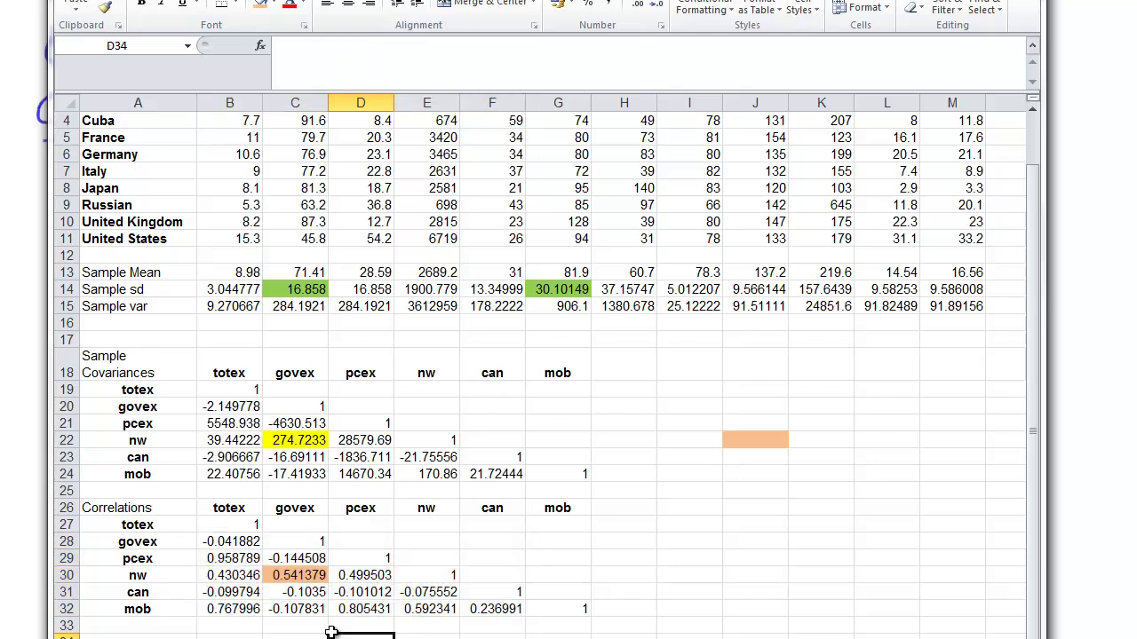
left_click(280, 592)
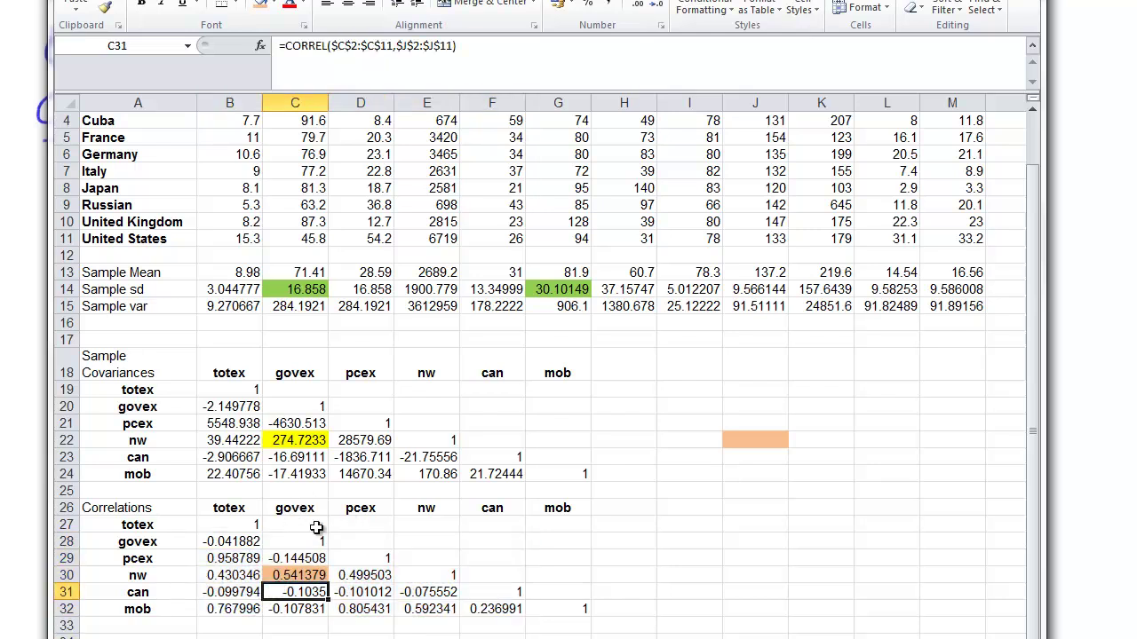
- Compare the govex–nw correlation in C30 with its mirrored position E28 above the table's diagonal
left_click(299, 574)
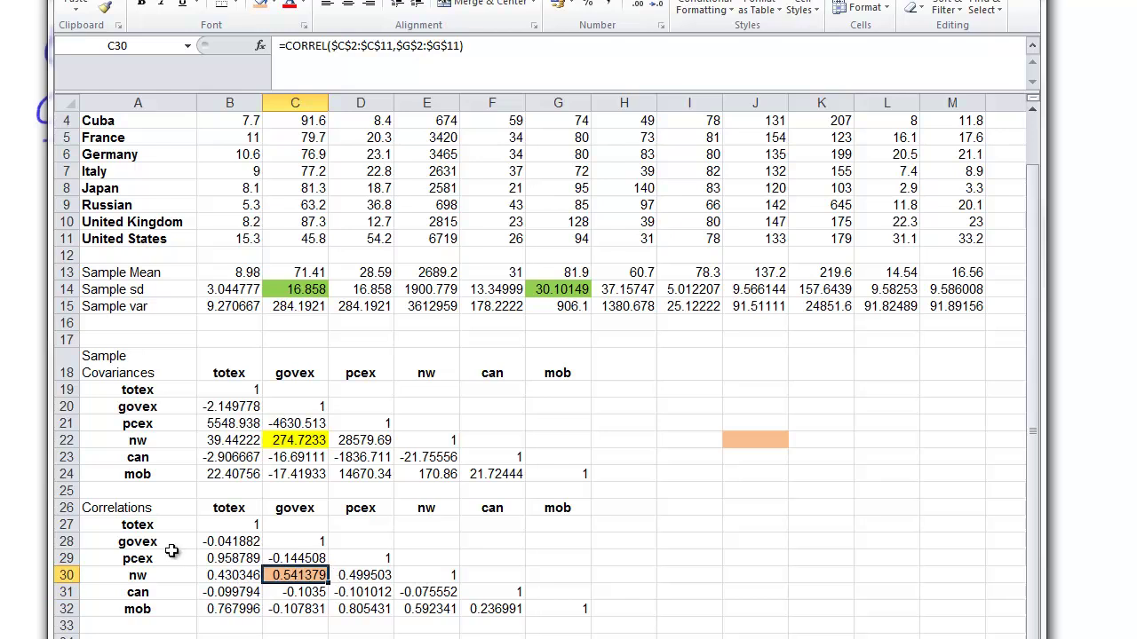
left_click(423, 546)
left_click(304, 579)
left_click(419, 545)
left_click(300, 579)
left_click(406, 545)
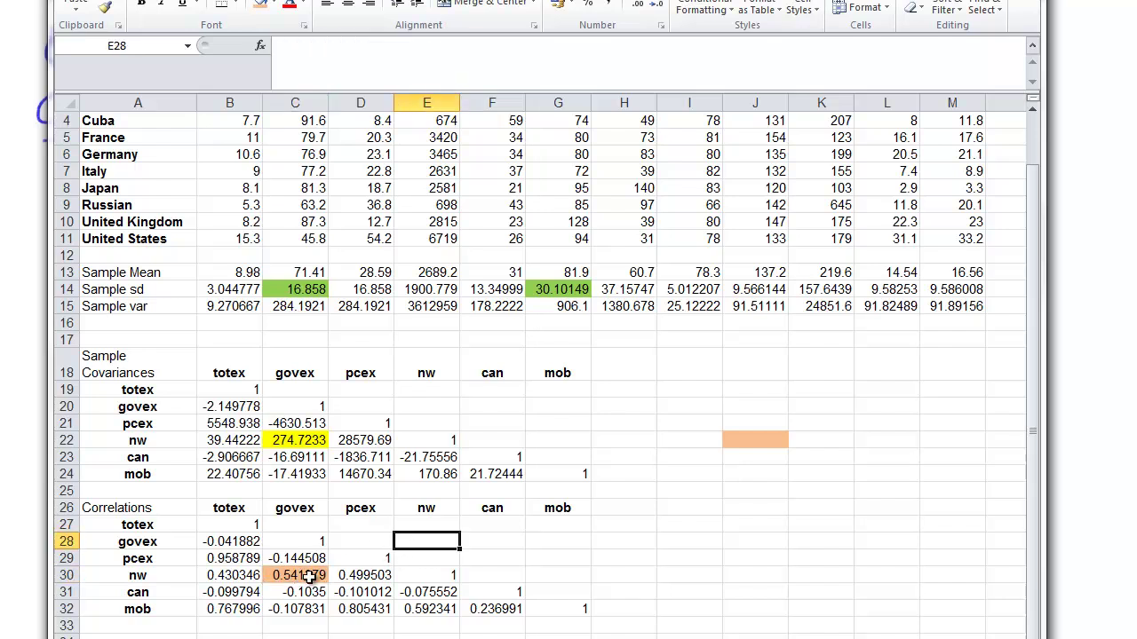
left_click(434, 543)
left_click(318, 574)
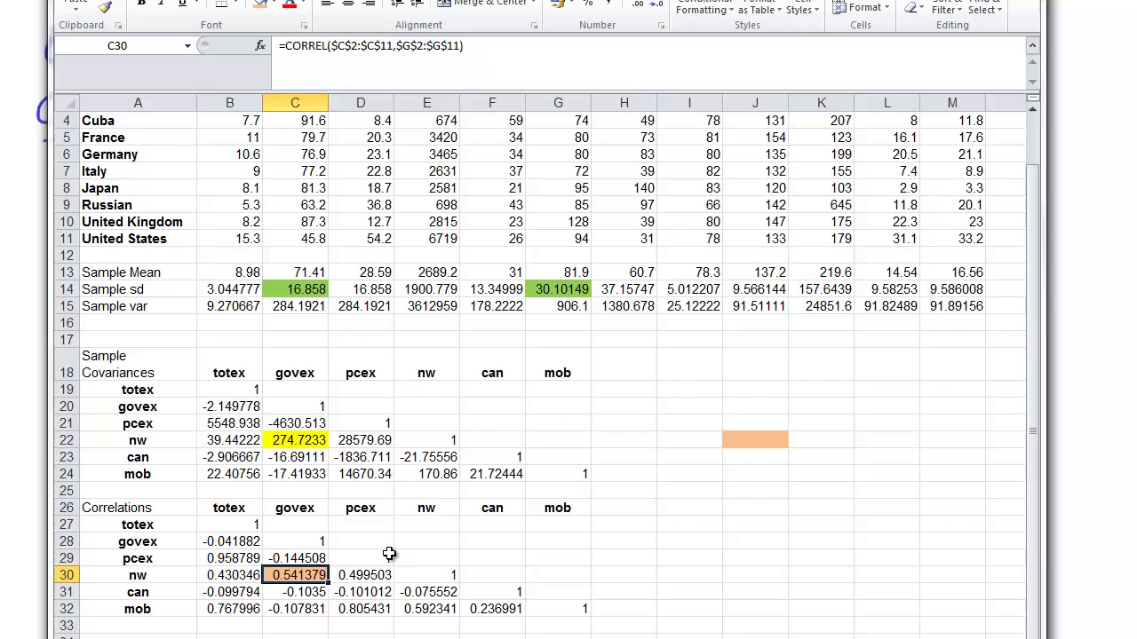
left_click(546, 529)
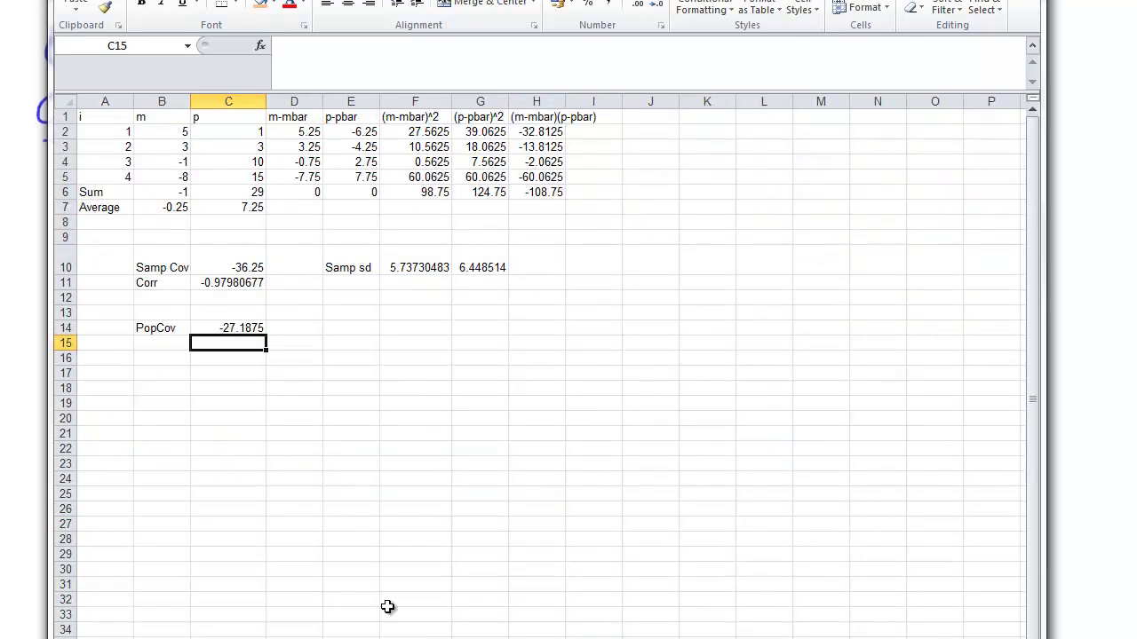
- Make the header row 1 of the m and p calculation sheet bold
left_click(373, 222)
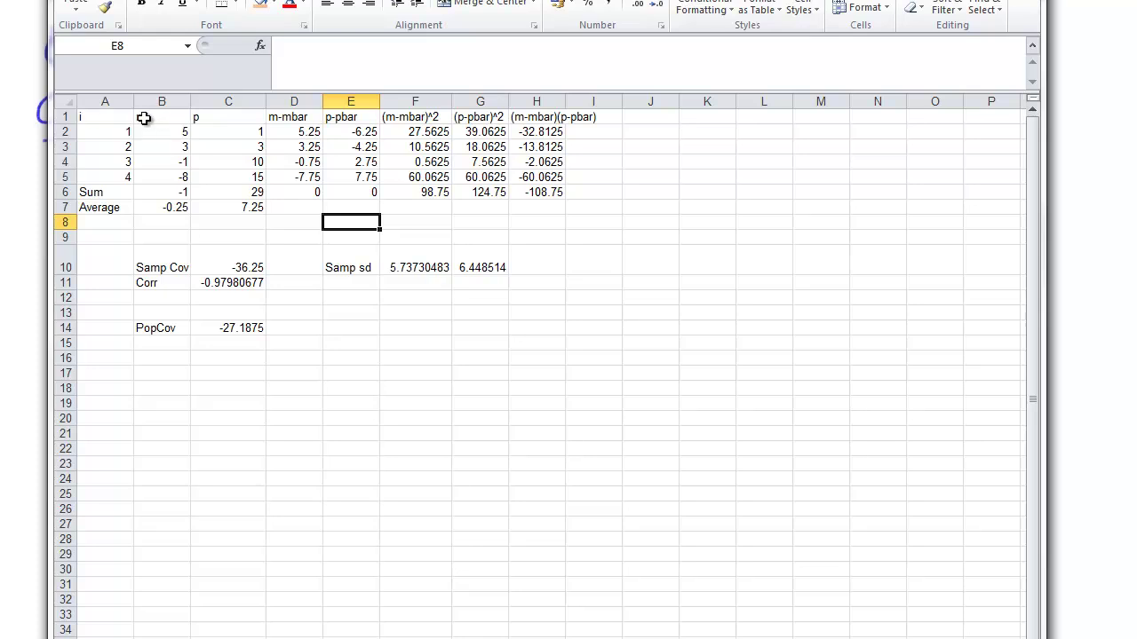
left_click(64, 116)
key("ctrl+b")
- Review the m and p observations in B2:C5 and the handwritten Corr(m,p) formula with its bounds
left_click(246, 159)
left_click_drag(182, 134, 233, 182)
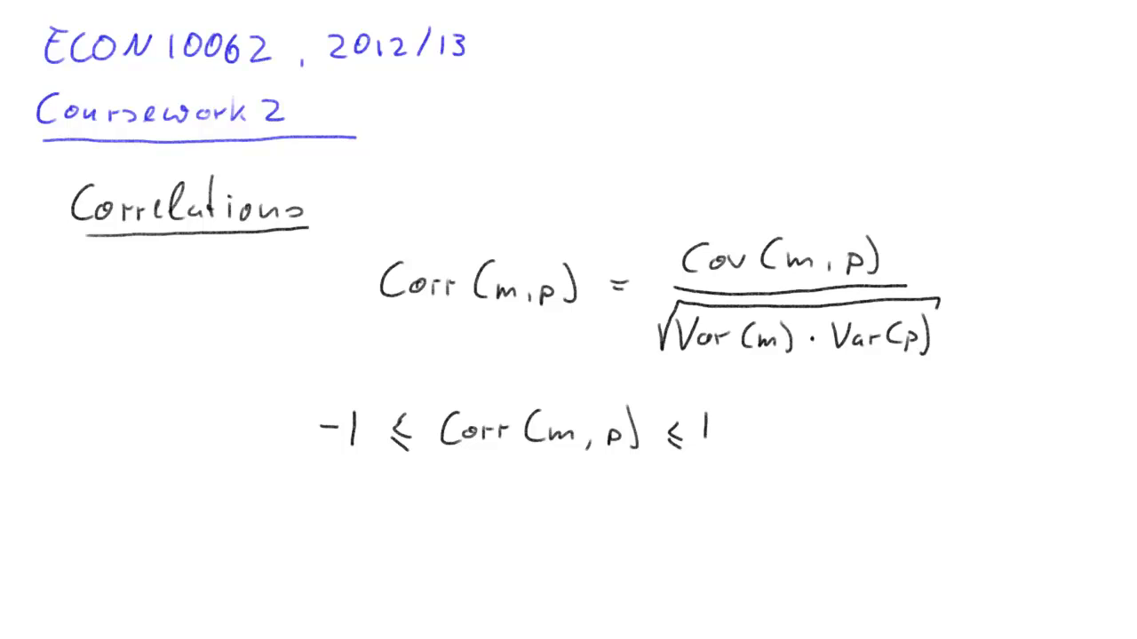
scroll(568, 320, "down", 3)
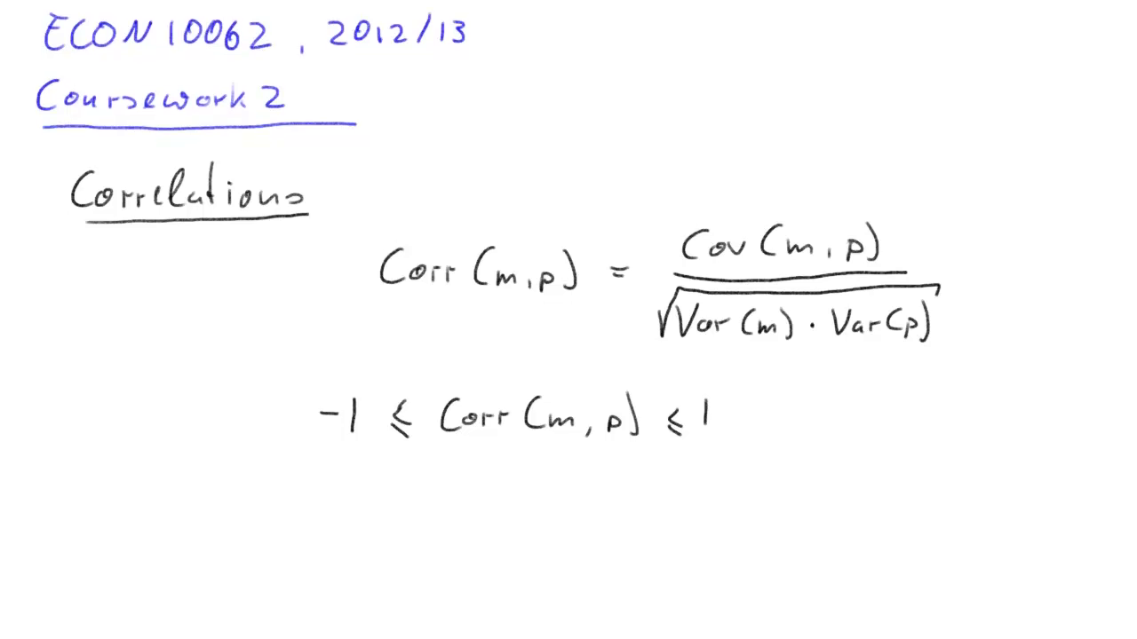